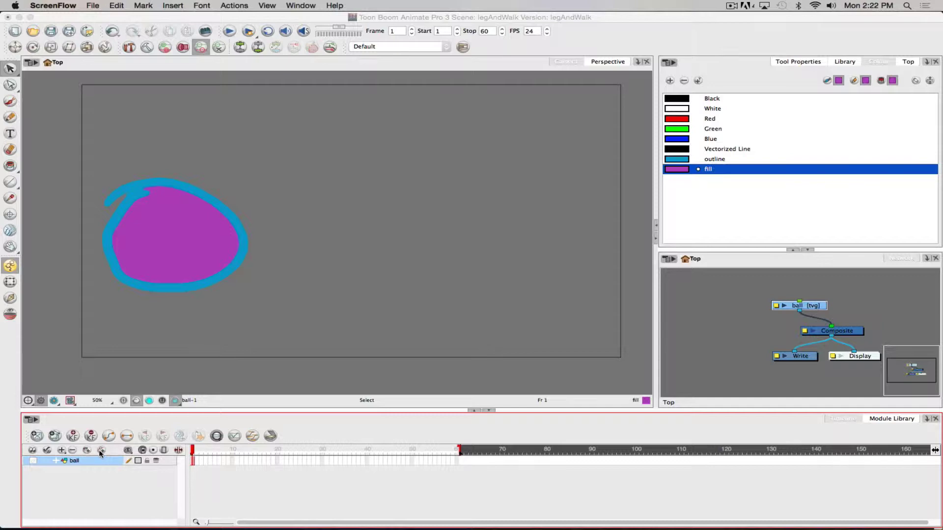
Step: Add a peg to the ball layer and arrange the peg and ball nodes in a cascade above Composite
{"action": "left_click", "coordinate": [102, 450]}
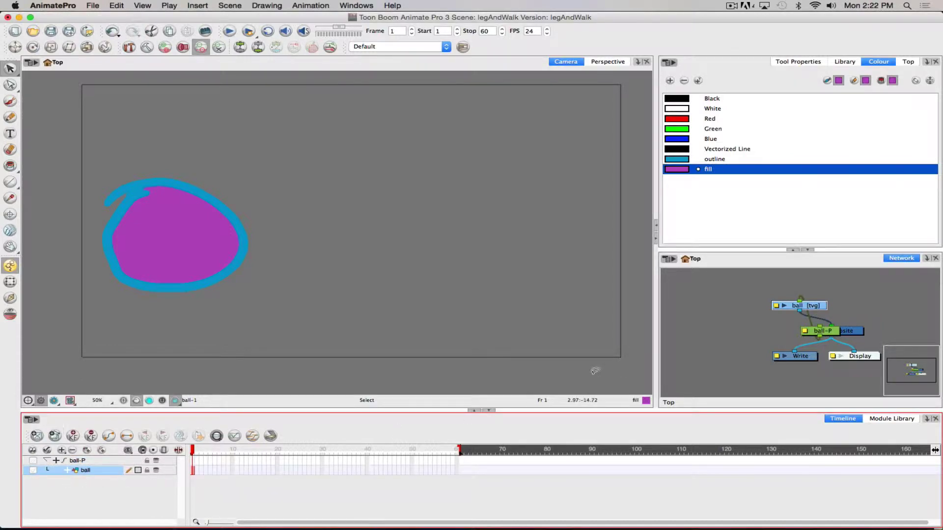
{"action": "left_click_drag", "start_coordinate": [829, 334], "coordinate": [782, 285]}
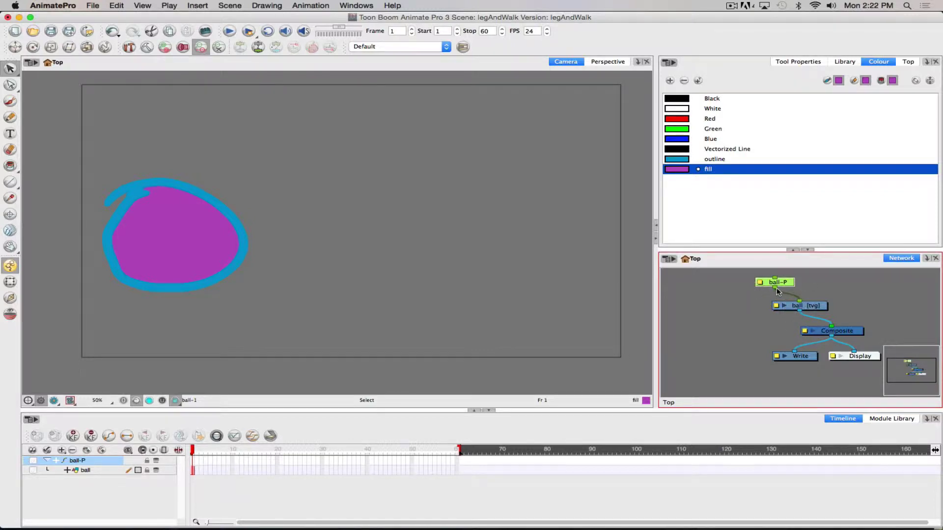
{"action": "left_click_drag", "start_coordinate": [802, 309], "coordinate": [802, 313]}
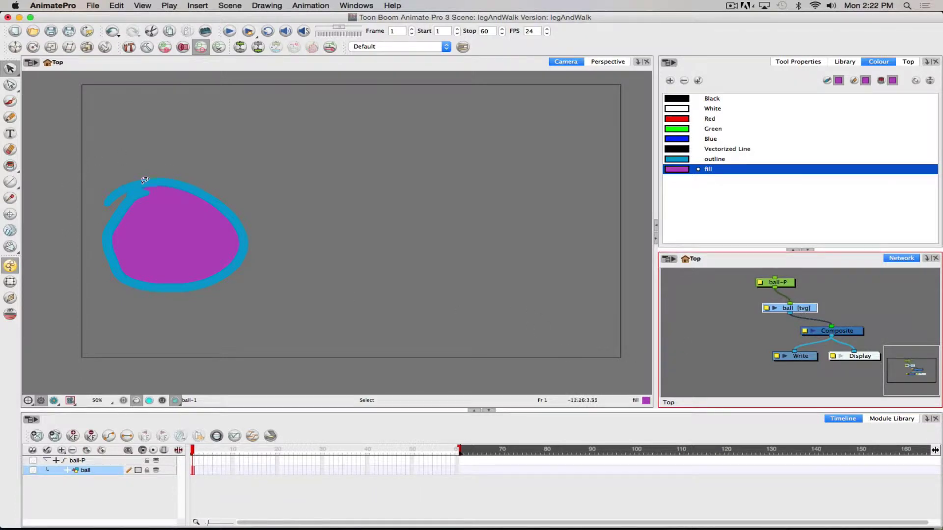
{"action": "left_click_drag", "start_coordinate": [792, 283], "coordinate": [771, 281]}
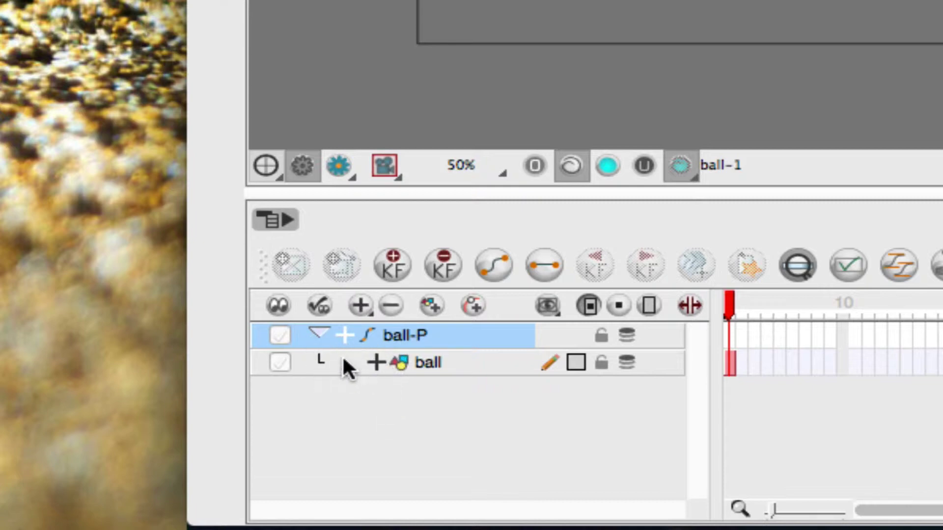
Step: Toggle the ball-P peg layer's contents in the timeline, leaving the nested ball layer collapsed
{"action": "left_click", "coordinate": [319, 335]}
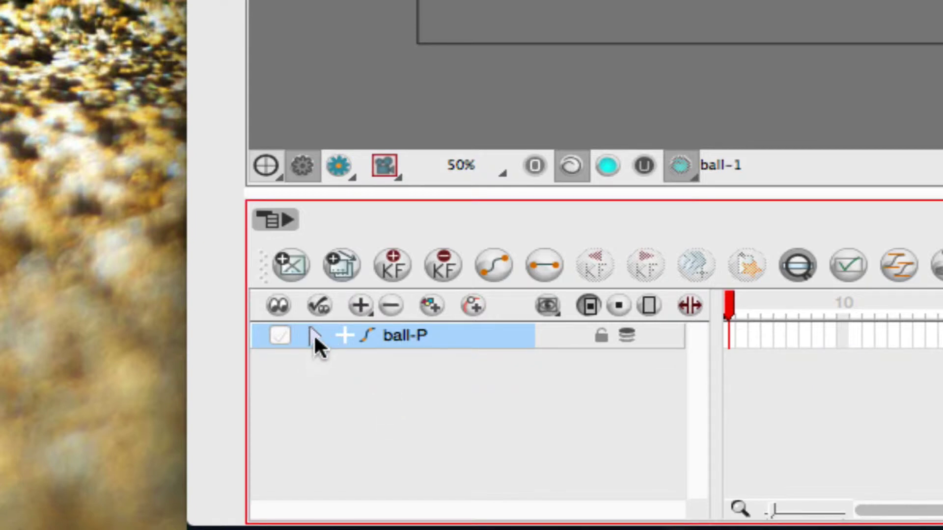
{"action": "left_click", "coordinate": [315, 336]}
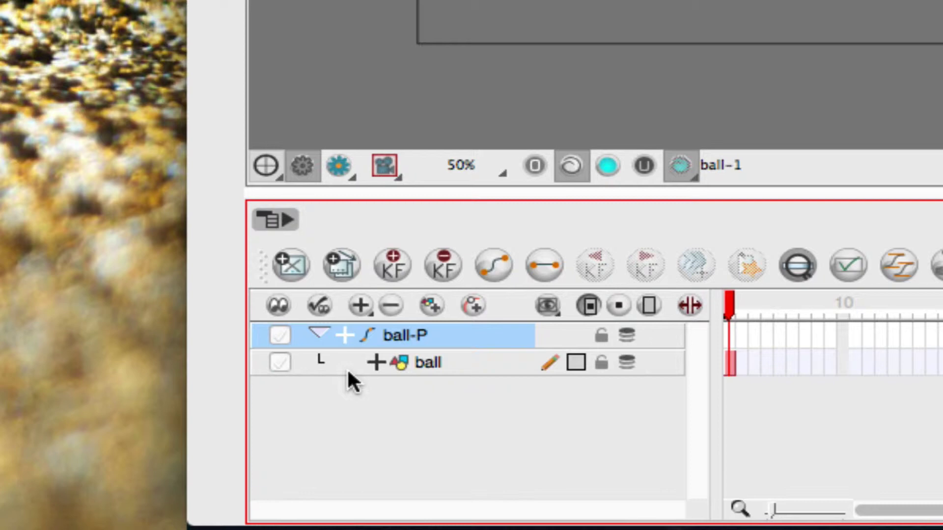
{"action": "left_click", "coordinate": [318, 333]}
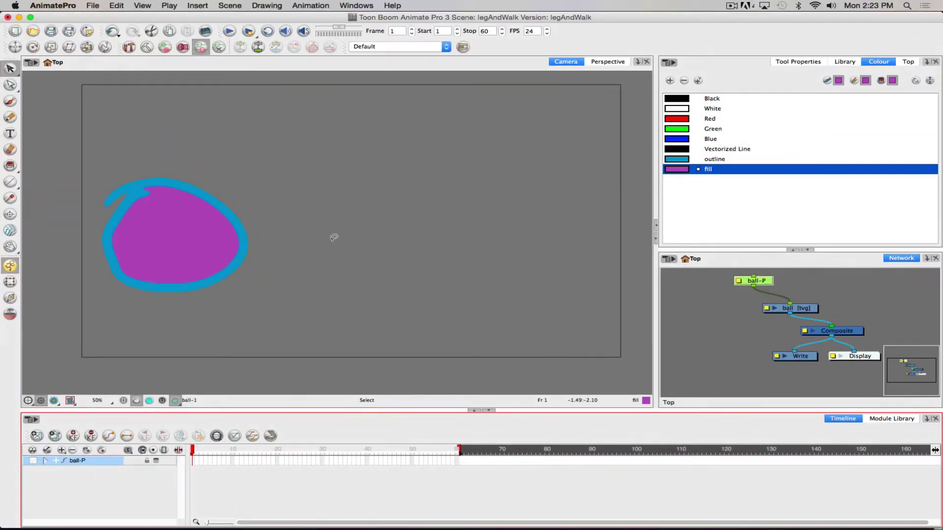
Step: Extend the ball drawing's exposure to frame 60 and check it in the timeline beneath the ball-P peg
{"action": "left_click", "coordinate": [198, 449]}
{"action": "mouse_move", "coordinate": [197, 450]}
{"action": "left_mouse_down"}
{"action": "mouse_move", "coordinate": [209, 450]}
{"action": "mouse_move", "coordinate": [191, 451]}
{"action": "left_mouse_up"}
{"action": "left_click_drag", "start_coordinate": [193, 450], "coordinate": [467, 461]}
{"action": "key", "text": "F6"}
{"action": "left_click", "coordinate": [45, 461]}
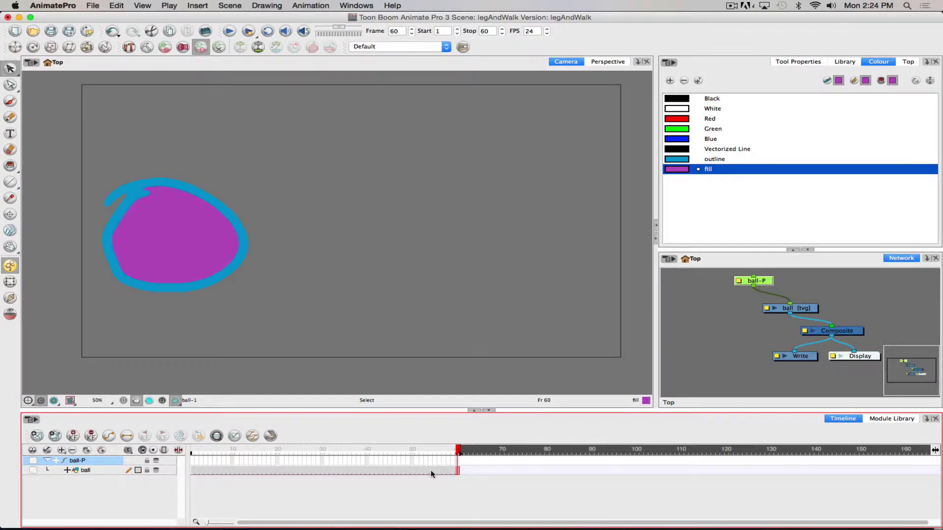
{"action": "left_click", "coordinate": [47, 461]}
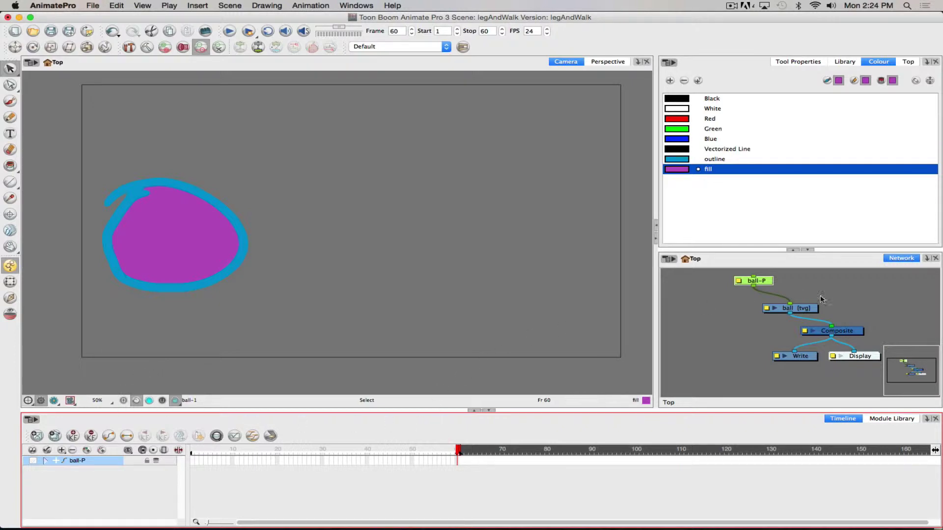
Step: Reposition the ball-P node slightly above the ball node in the network and select the peg
{"action": "left_click", "coordinate": [718, 311]}
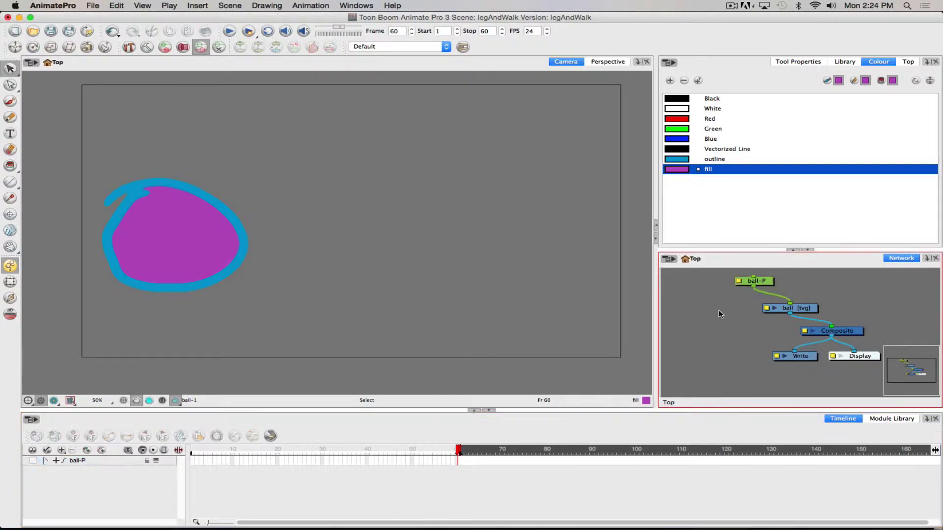
{"action": "left_click_drag", "start_coordinate": [770, 289], "coordinate": [775, 286]}
{"action": "left_click", "coordinate": [809, 310]}
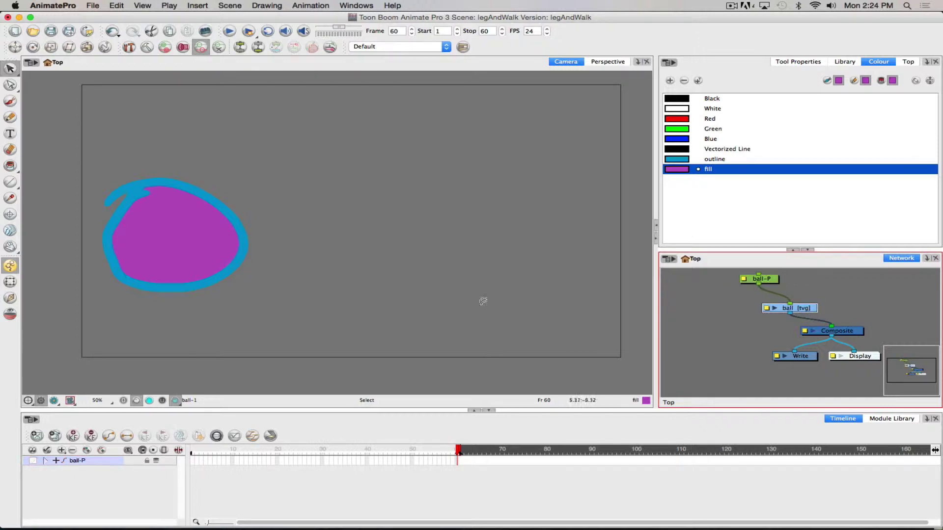
{"action": "left_click", "coordinate": [769, 283]}
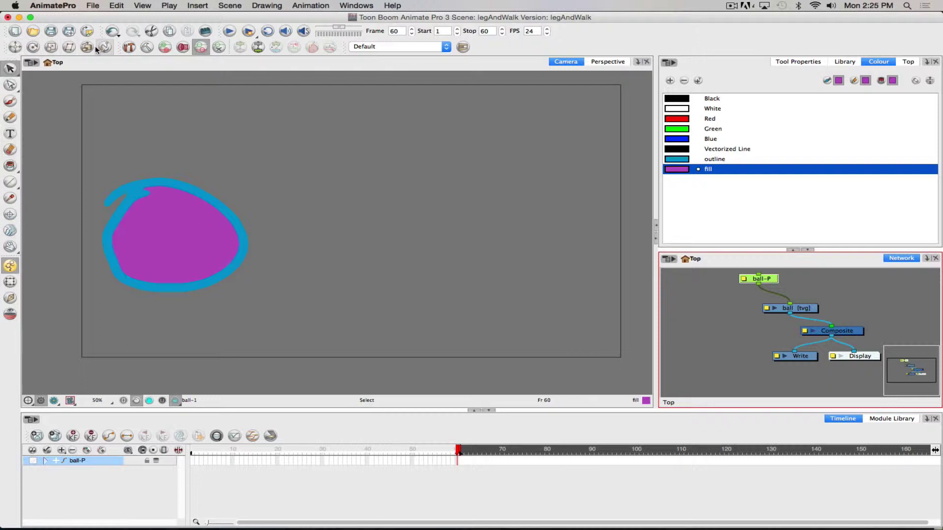
Step: Use the Rotate tool on the ball-P peg at frame 60 and move its pivot to the ball's centre
{"action": "left_click", "coordinate": [15, 46]}
{"action": "left_click", "coordinate": [34, 46]}
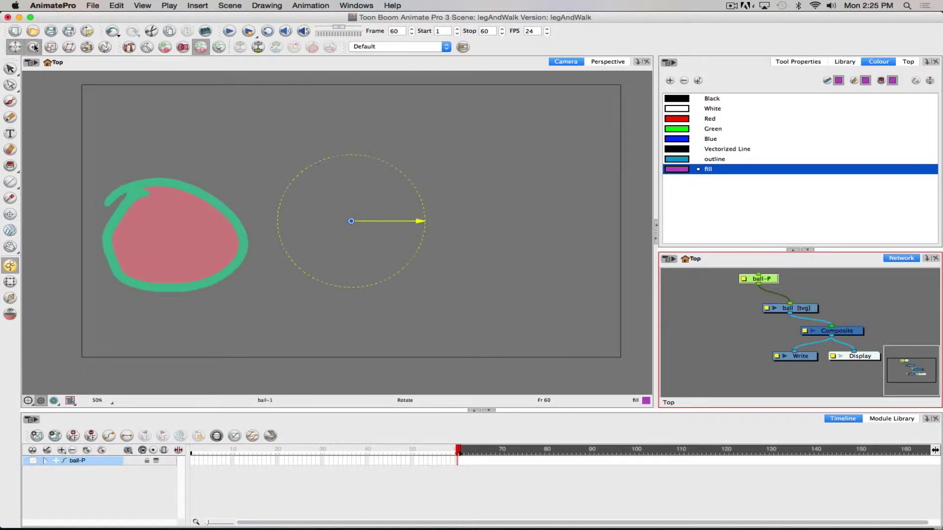
{"action": "left_click", "coordinate": [51, 46]}
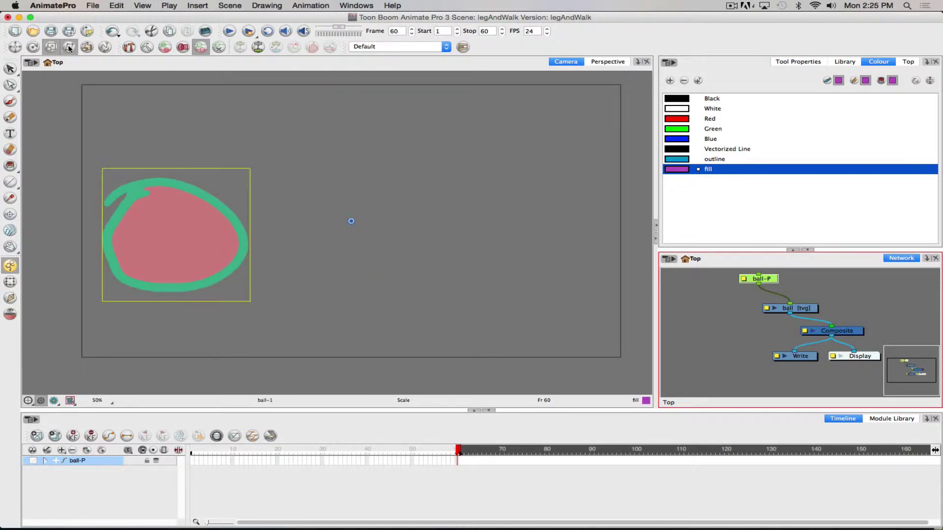
{"action": "left_click", "coordinate": [33, 47]}
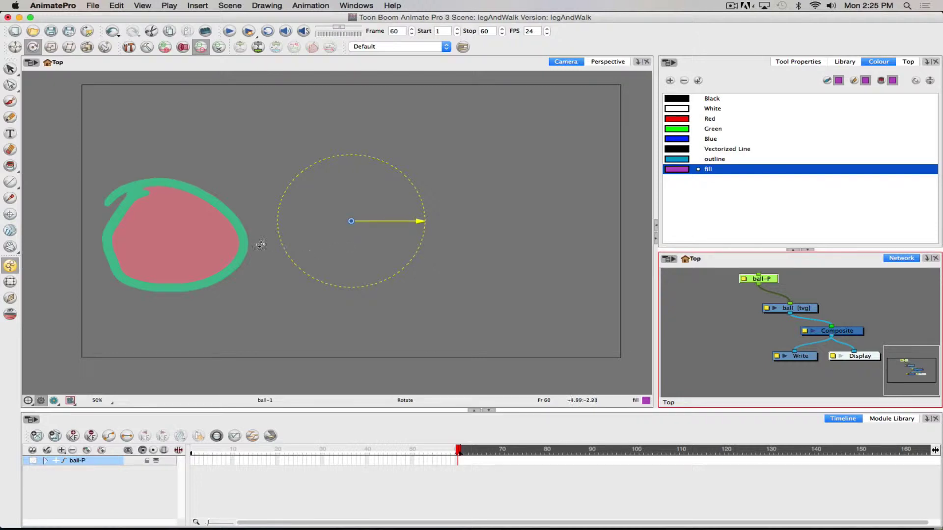
{"action": "mouse_move", "coordinate": [197, 236]}
{"action": "left_mouse_down"}
{"action": "mouse_move", "coordinate": [201, 259]}
{"action": "mouse_move", "coordinate": [316, 164]}
{"action": "mouse_move", "coordinate": [426, 177]}
{"action": "mouse_move", "coordinate": [269, 206]}
{"action": "mouse_move", "coordinate": [267, 196]}
{"action": "mouse_move", "coordinate": [389, 267]}
{"action": "mouse_move", "coordinate": [305, 185]}
{"action": "mouse_move", "coordinate": [265, 275]}
{"action": "mouse_move", "coordinate": [400, 263]}
{"action": "mouse_move", "coordinate": [403, 186]}
{"action": "mouse_move", "coordinate": [245, 247]}
{"action": "mouse_move", "coordinate": [339, 128]}
{"action": "mouse_move", "coordinate": [263, 224]}
{"action": "mouse_move", "coordinate": [270, 215]}
{"action": "mouse_move", "coordinate": [275, 251]}
{"action": "mouse_move", "coordinate": [279, 213]}
{"action": "mouse_move", "coordinate": [276, 226]}
{"action": "left_mouse_up"}
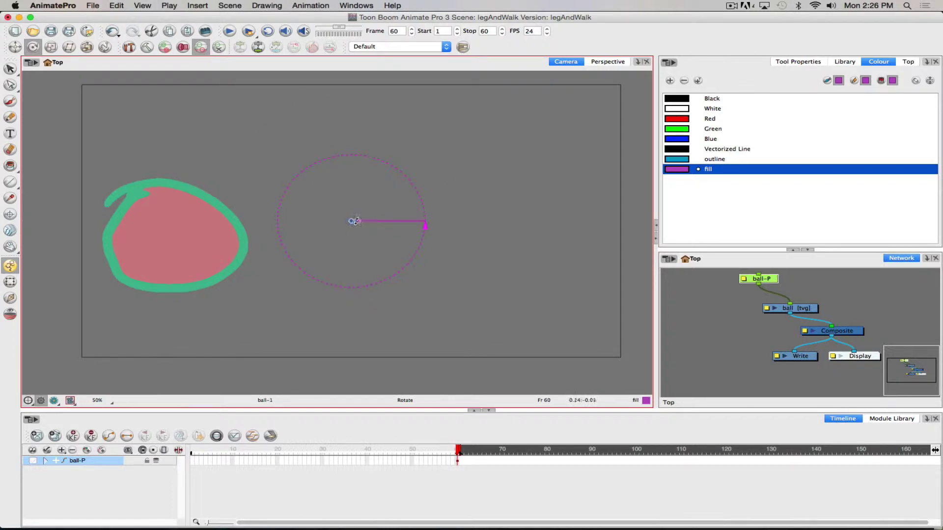
{"action": "left_click_drag", "start_coordinate": [352, 220], "coordinate": [175, 237]}
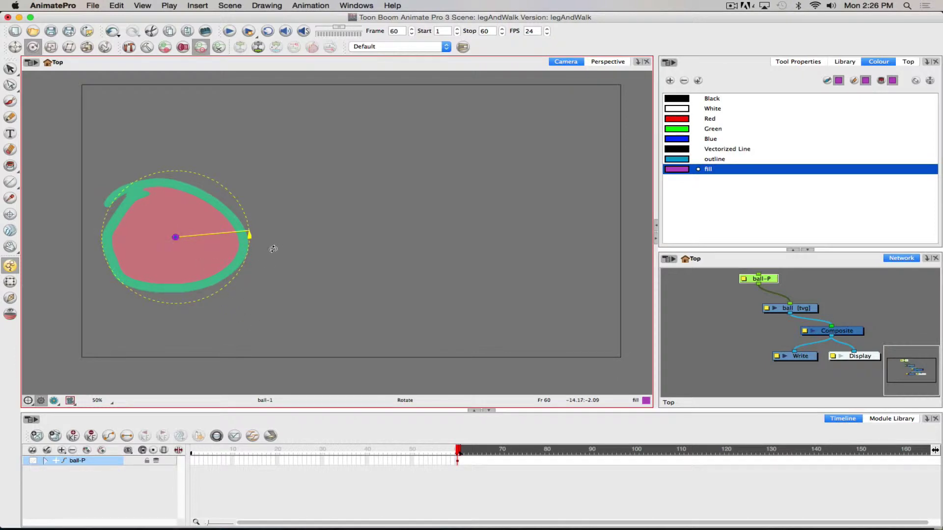
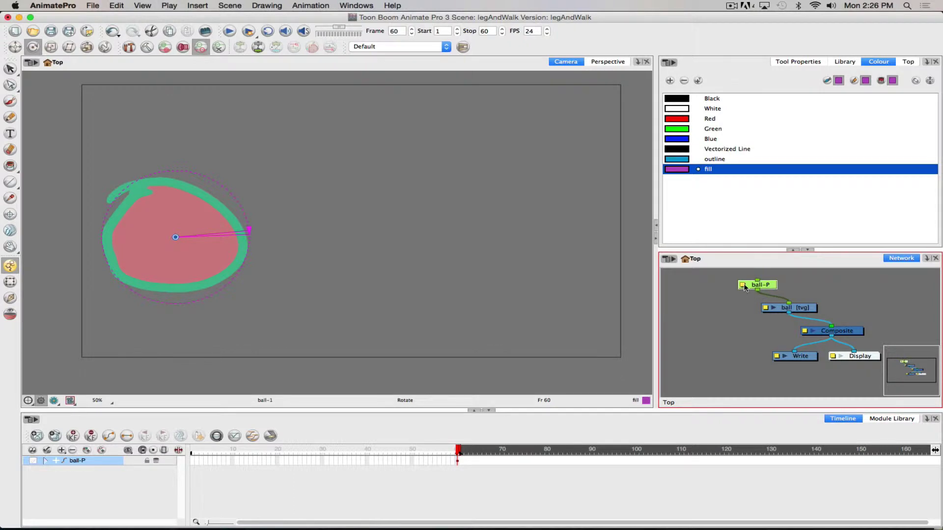
Step: Compare the pivots of the ball drawing and ball-P peg, and add a peg keyframe at frame 1
{"action": "left_click", "coordinate": [801, 308]}
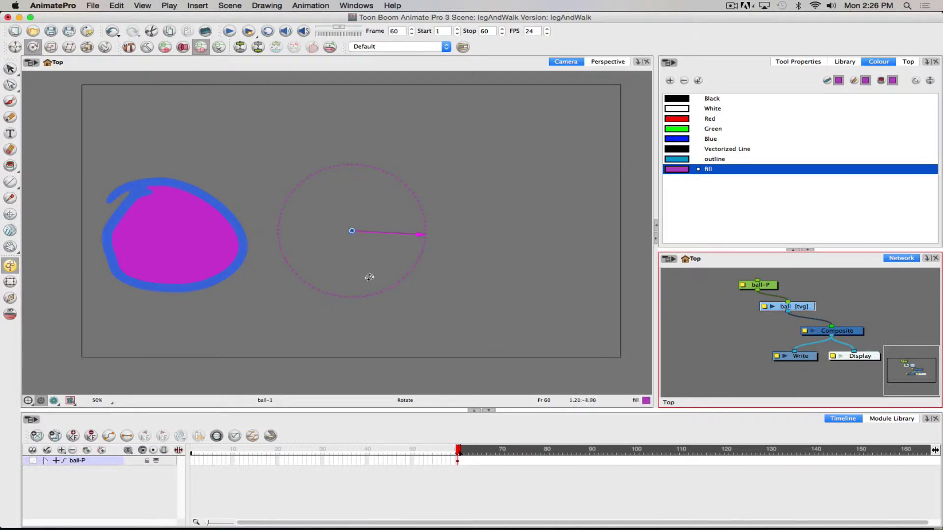
{"action": "left_click", "coordinate": [765, 289]}
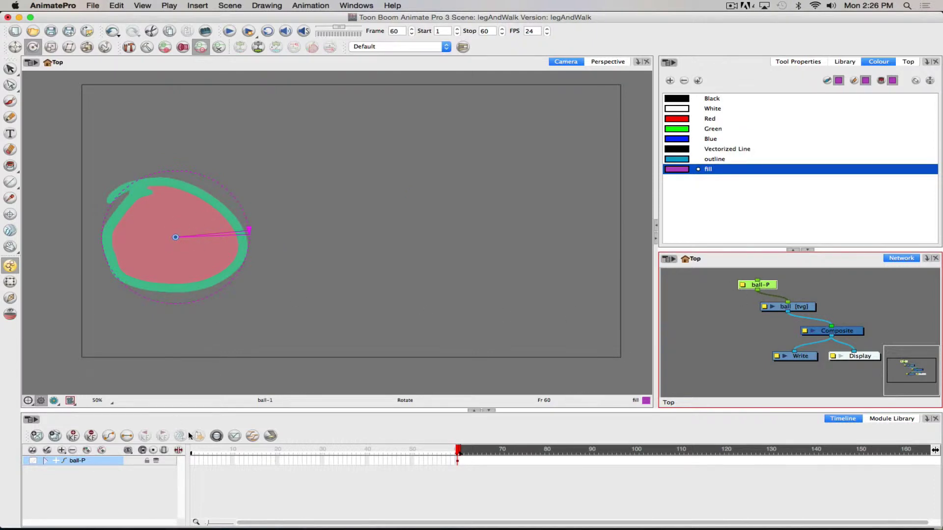
{"action": "left_click", "coordinate": [192, 450]}
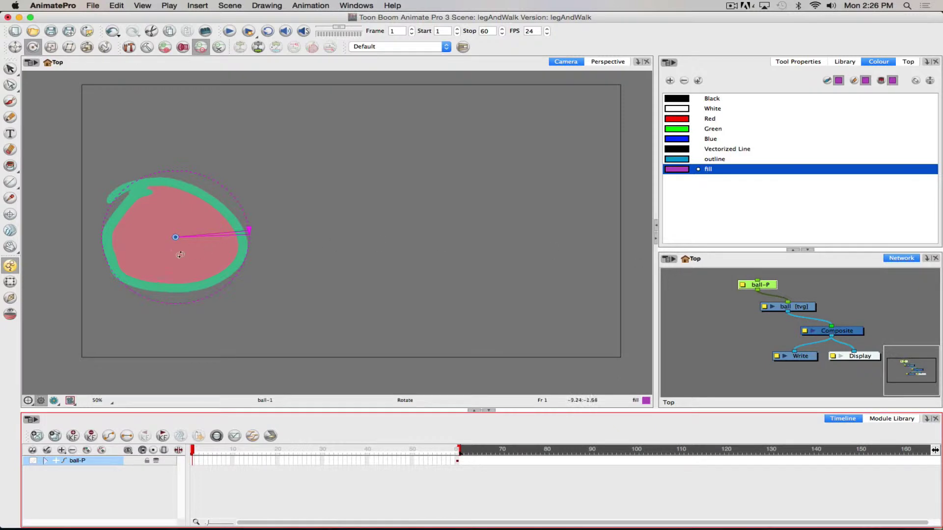
{"action": "left_click", "coordinate": [197, 450]}
{"action": "left_click", "coordinate": [192, 450]}
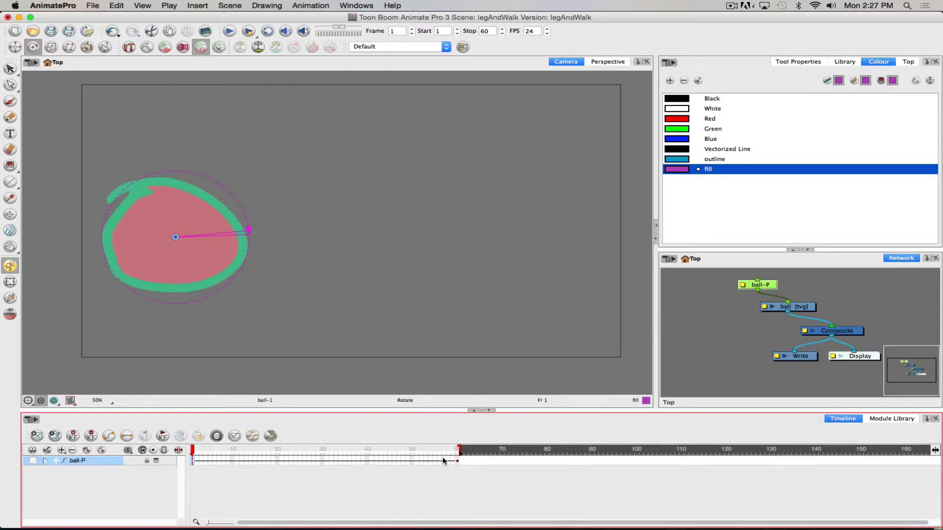
Step: Delete the ball-P peg's keyframe at frame 60 and reset its rotation on the frame 1 keyframe
{"action": "left_click", "coordinate": [457, 461]}
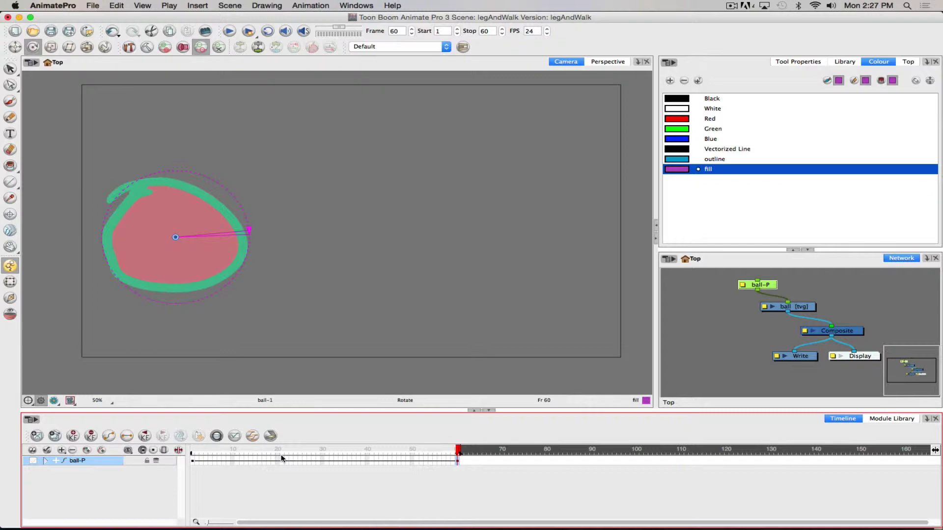
{"action": "key", "text": "ctrl+z"}
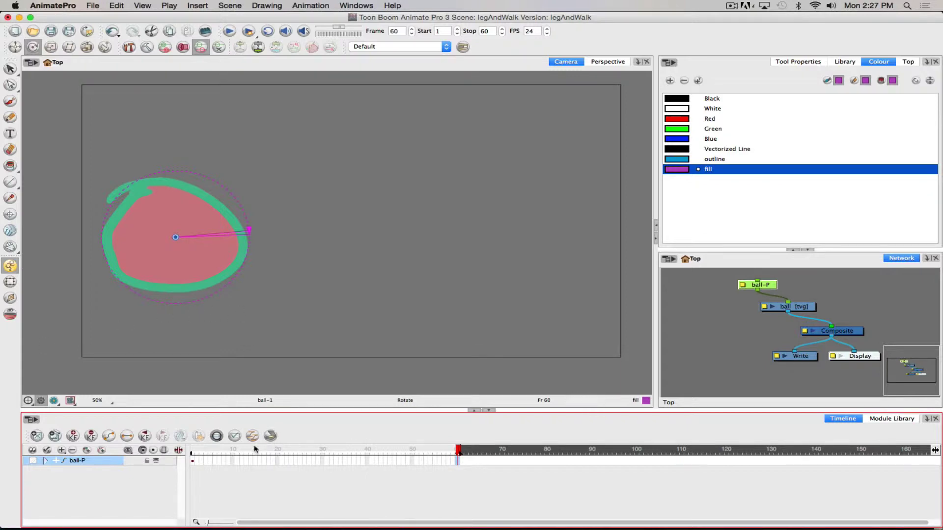
{"action": "left_click", "coordinate": [192, 462]}
{"action": "left_click", "coordinate": [192, 460]}
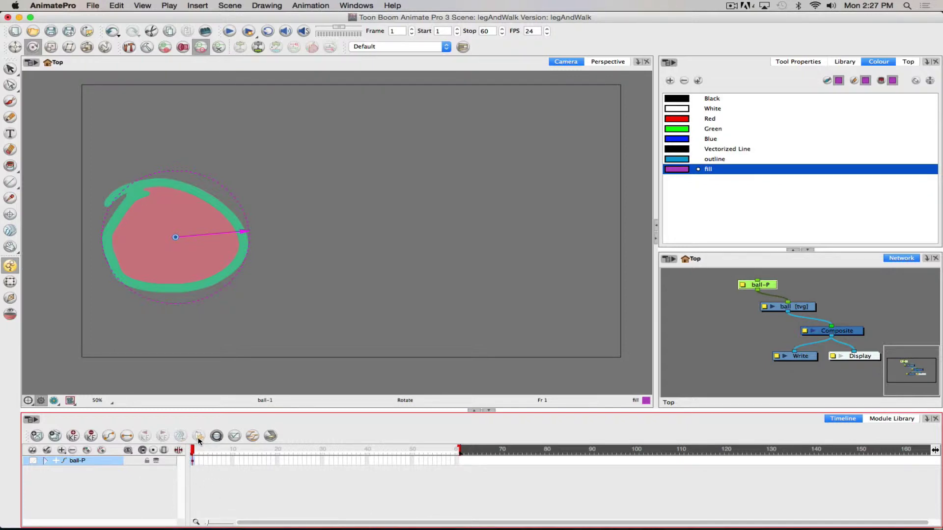
Step: Try rotating the ball slightly and moving it to the right half of the camera frame at frame 60 with the Transform tool
{"action": "left_click_drag", "start_coordinate": [193, 451], "coordinate": [457, 451]}
{"action": "left_click", "coordinate": [14, 47]}
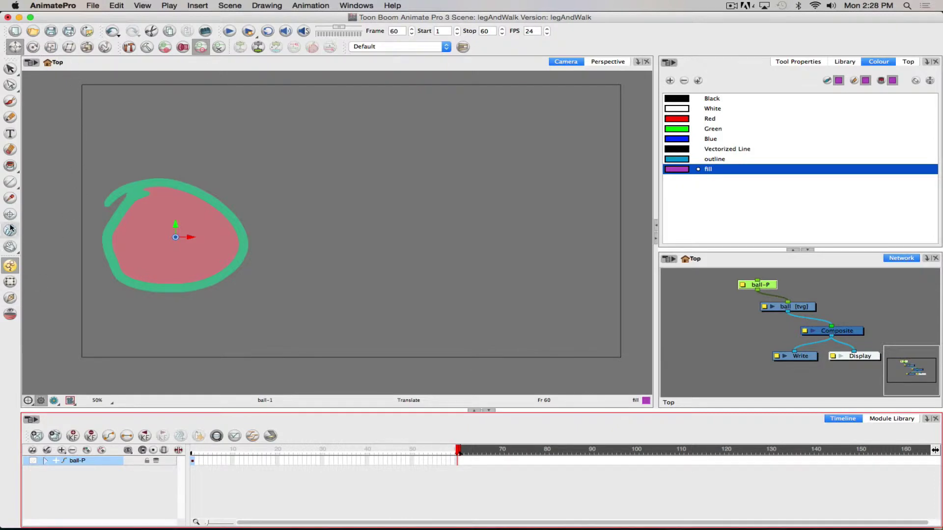
{"action": "left_click", "coordinate": [11, 283]}
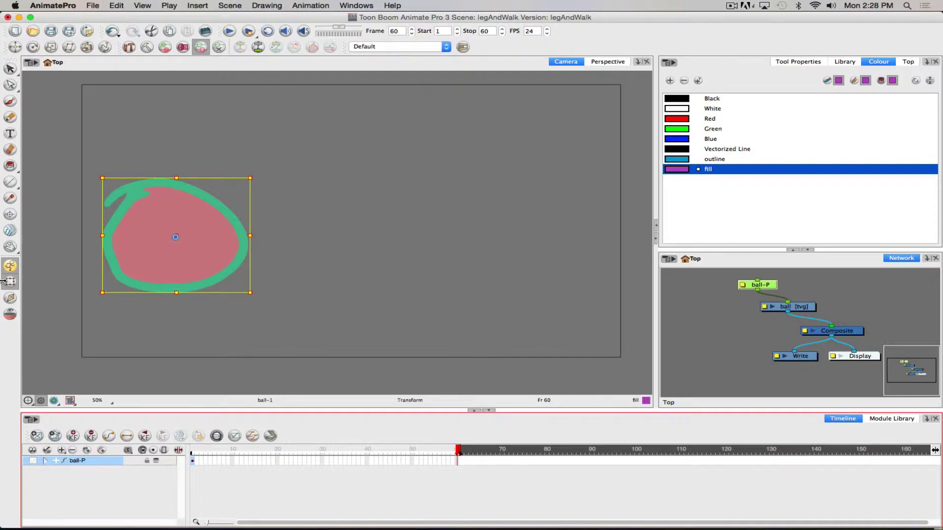
{"action": "left_click_drag", "start_coordinate": [256, 296], "coordinate": [235, 317]}
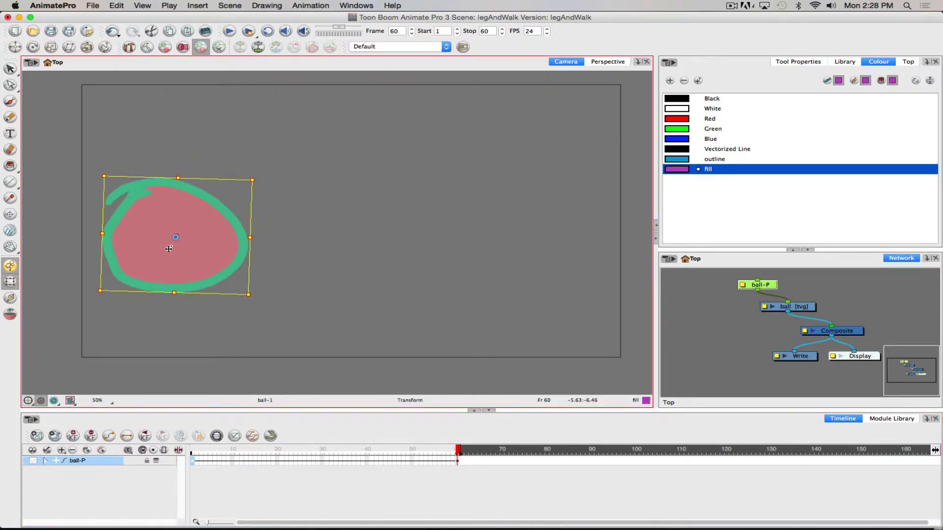
{"action": "left_click_drag", "start_coordinate": [170, 246], "coordinate": [476, 245]}
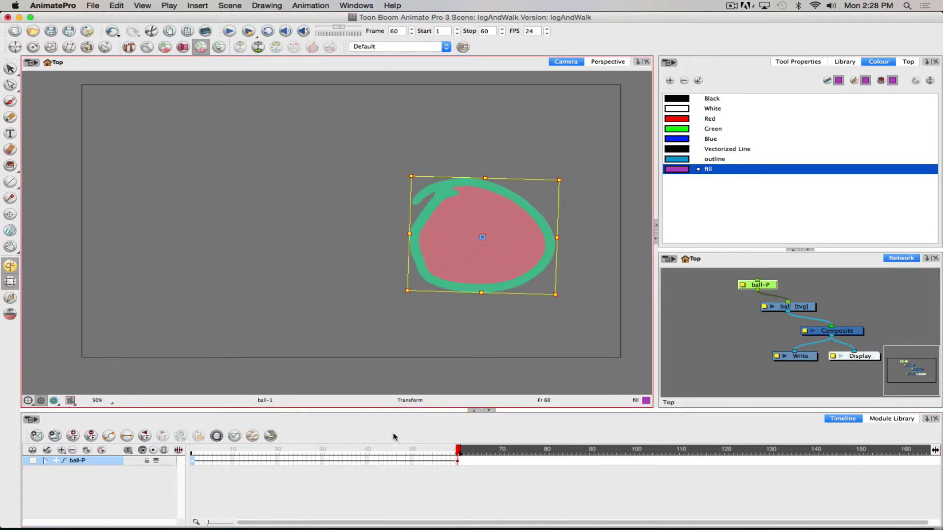
{"action": "left_click_drag", "start_coordinate": [393, 450], "coordinate": [203, 401]}
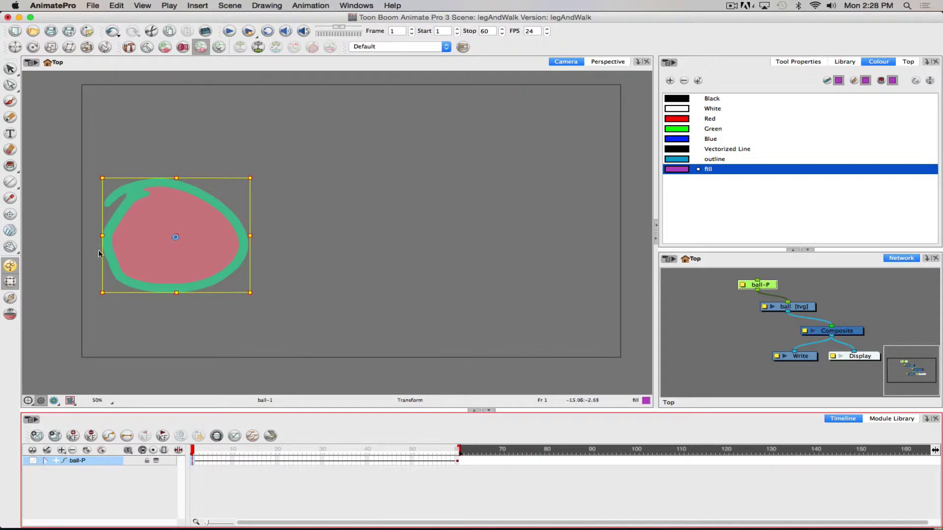
{"action": "key", "text": "super+z"}
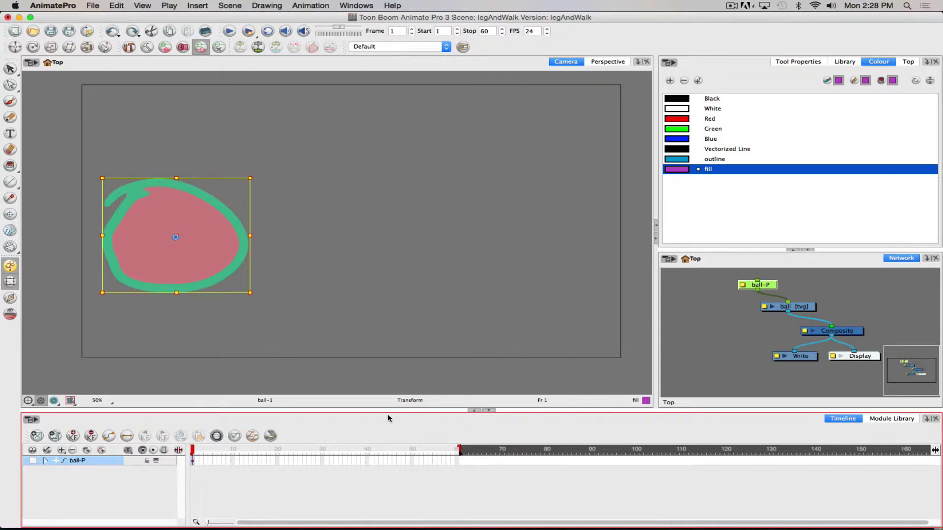
Step: Rotate the ball-P peg about the ball's centre at frame 60 using the Rotate tool
{"action": "left_click", "coordinate": [457, 450]}
{"action": "left_click", "coordinate": [33, 46]}
{"action": "left_click_drag", "start_coordinate": [273, 251], "coordinate": [42, 130]}
Step: At frame 32, translate the ball to the middle of the camera frame and scrub to frame 60 to check the motion
{"action": "left_click", "coordinate": [331, 451]}
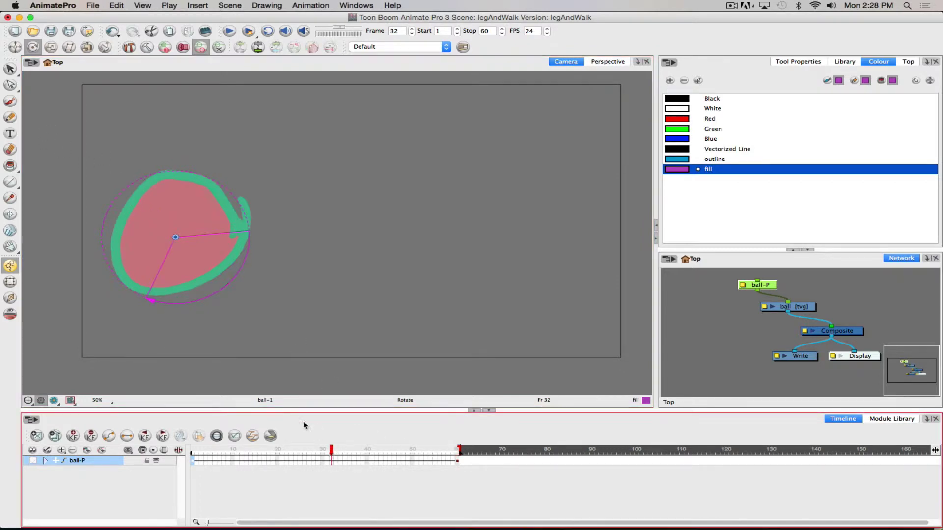
{"action": "left_click", "coordinate": [14, 42]}
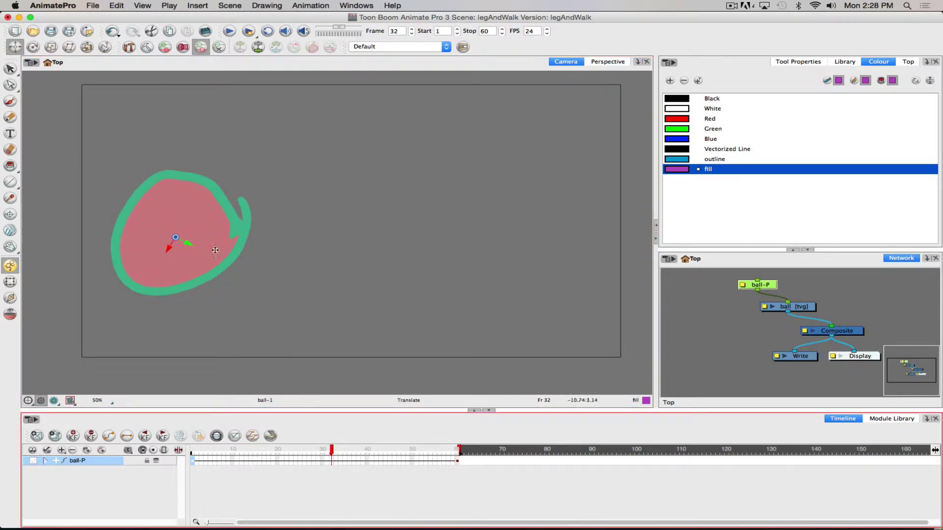
{"action": "left_click_drag", "start_coordinate": [170, 219], "coordinate": [330, 227]}
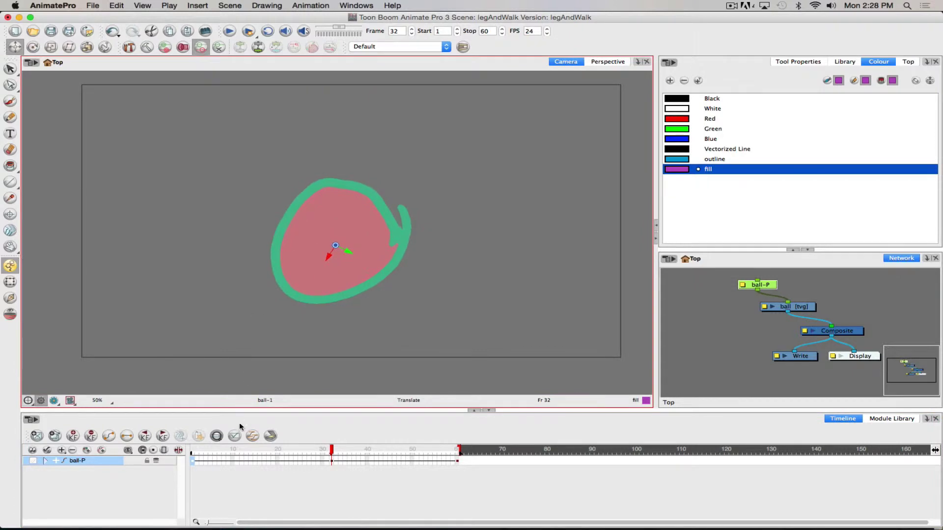
{"action": "left_click_drag", "start_coordinate": [331, 450], "coordinate": [486, 439]}
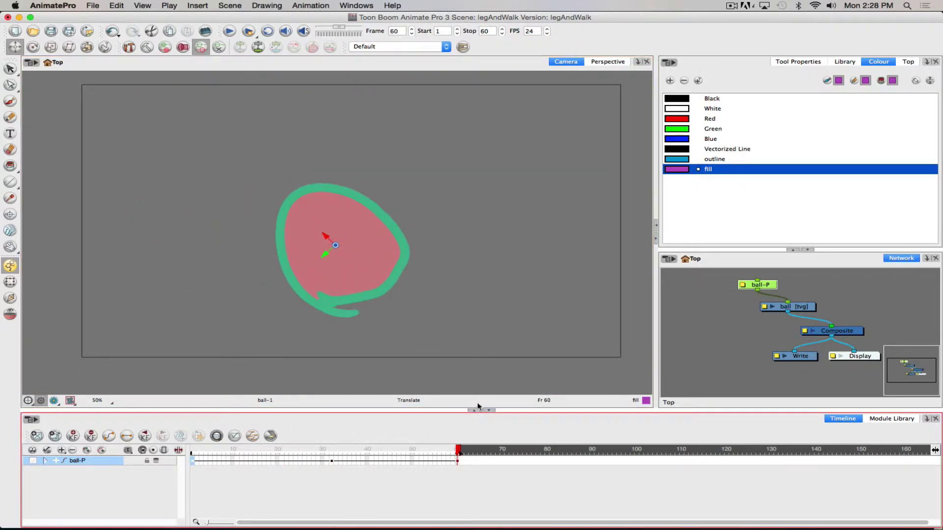
Step: Undo the ball's keyframes at frames 32 and 60 and activate the Transform tool
{"action": "key", "text": "super+z"}
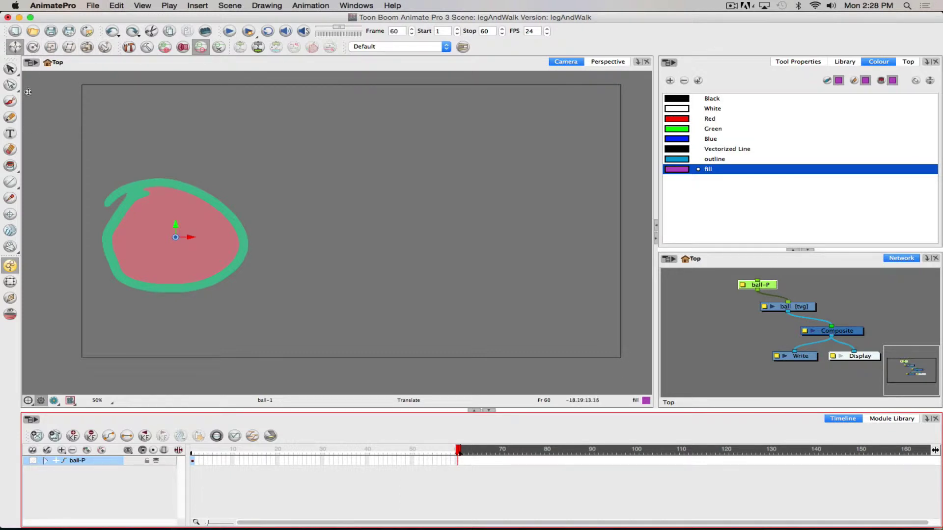
{"action": "left_click", "coordinate": [9, 283]}
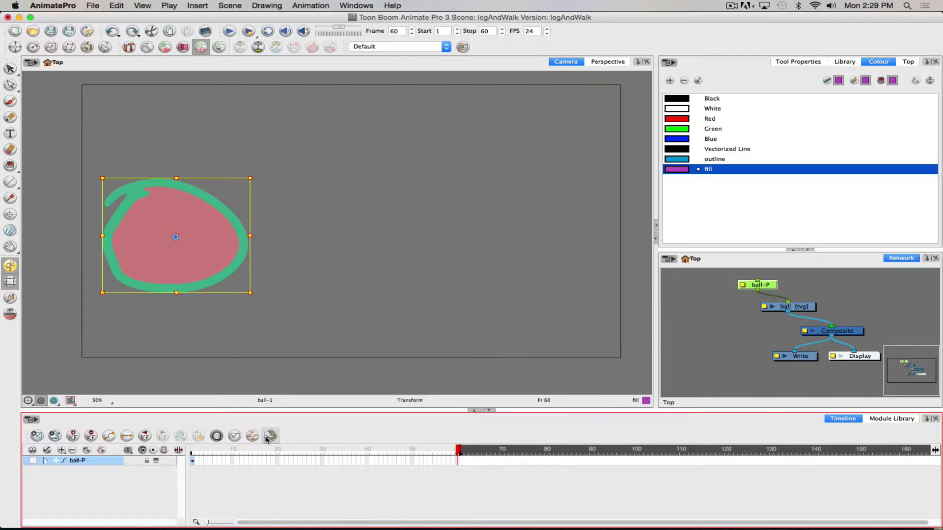
Step: Move the ball to the right half of the camera frame and rotate it at frame 60, and scrub to frame 19 to check the motion
{"action": "left_click_drag", "start_coordinate": [152, 246], "coordinate": [473, 251]}
{"action": "left_click_drag", "start_coordinate": [578, 299], "coordinate": [544, 328]}
{"action": "mouse_move", "coordinate": [455, 451]}
{"action": "left_mouse_down"}
{"action": "mouse_move", "coordinate": [192, 451]}
{"action": "mouse_move", "coordinate": [458, 451]}
{"action": "left_mouse_up"}
{"action": "key", "text": "Return"}
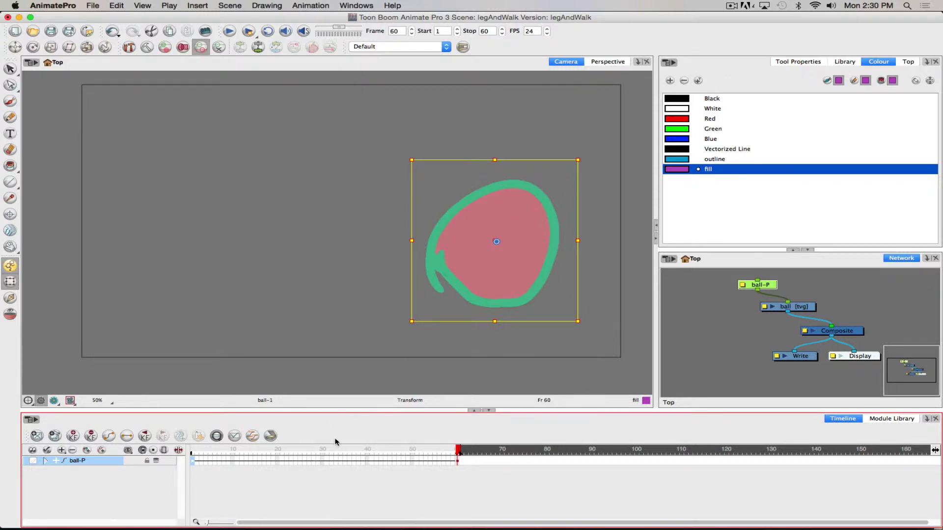
{"action": "left_click", "coordinate": [316, 450]}
{"action": "left_click_drag", "start_coordinate": [311, 452], "coordinate": [272, 466]}
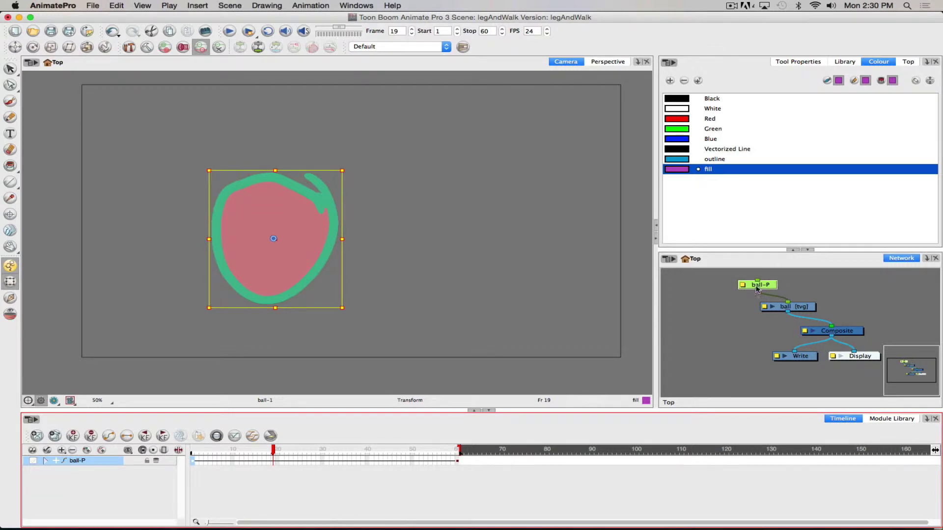
Step: Compare selecting the ball-P peg with selecting the ball drawing in the network, ending with the peg selected
{"action": "left_click", "coordinate": [726, 309]}
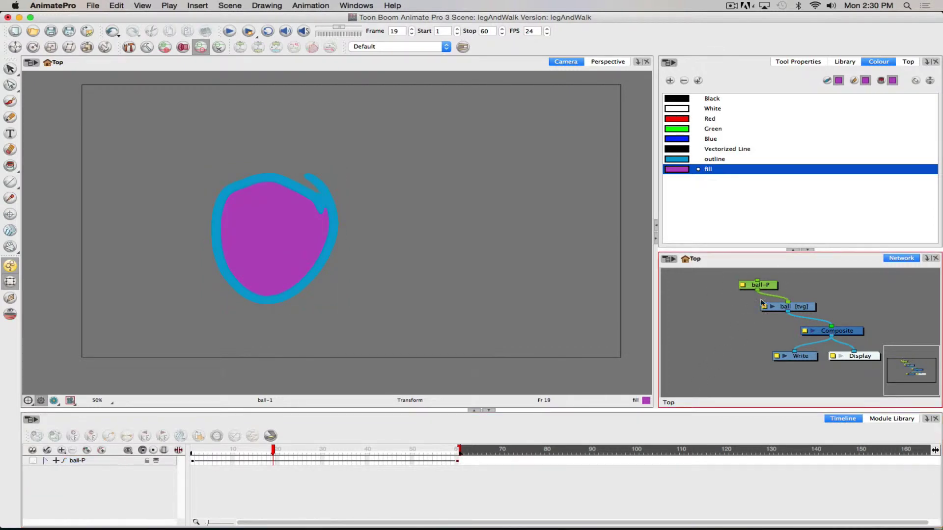
{"action": "left_click", "coordinate": [767, 285]}
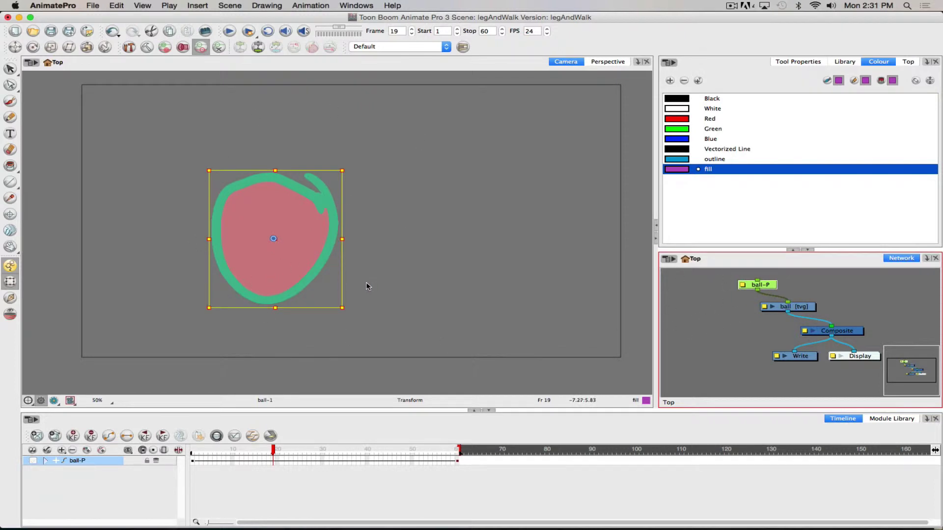
{"action": "left_click", "coordinate": [727, 322]}
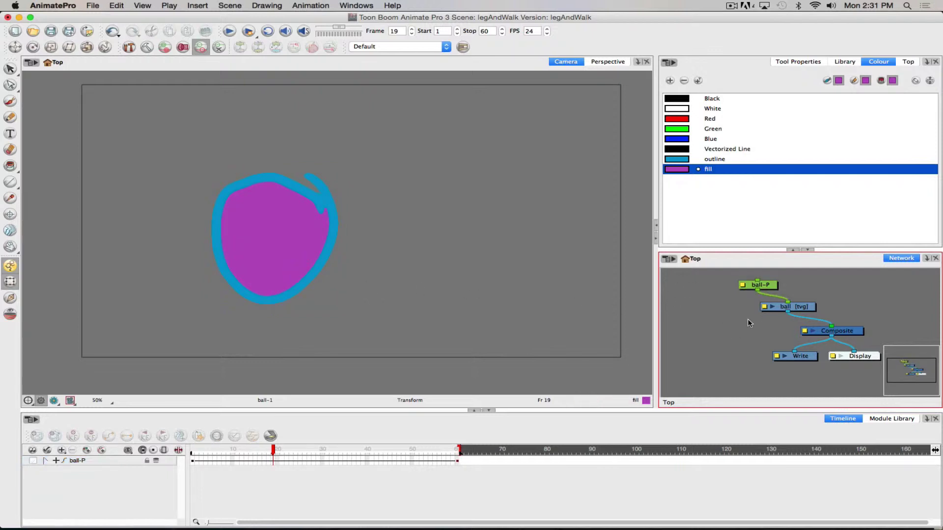
{"action": "left_click", "coordinate": [800, 309]}
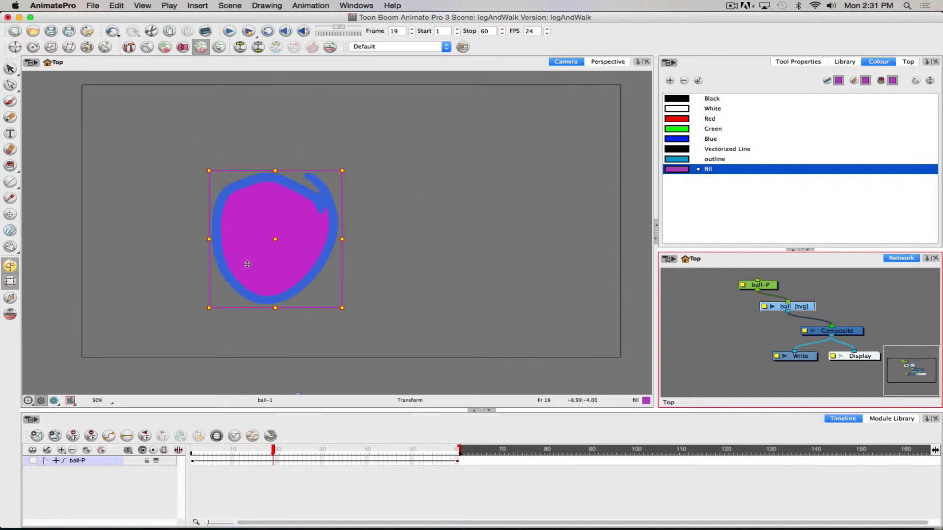
{"action": "left_click", "coordinate": [766, 285]}
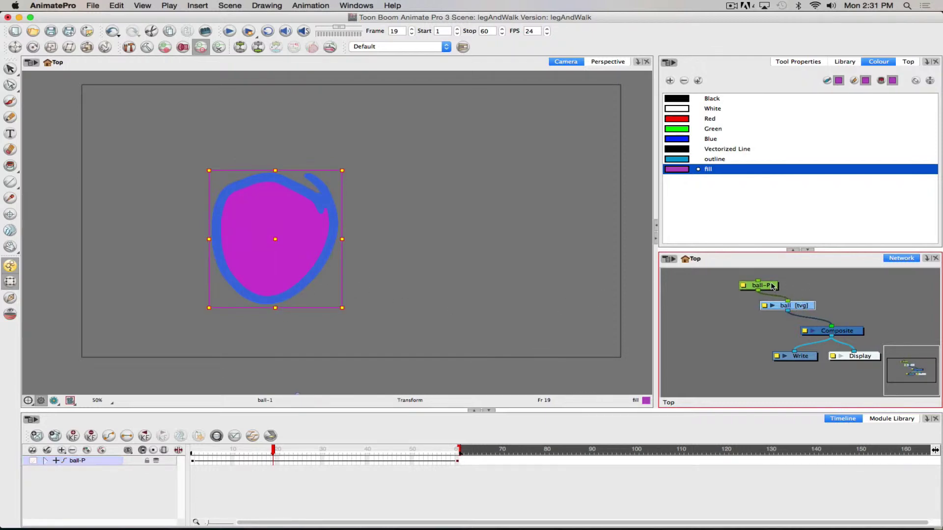
{"action": "left_click_drag", "start_coordinate": [797, 306], "coordinate": [799, 306]}
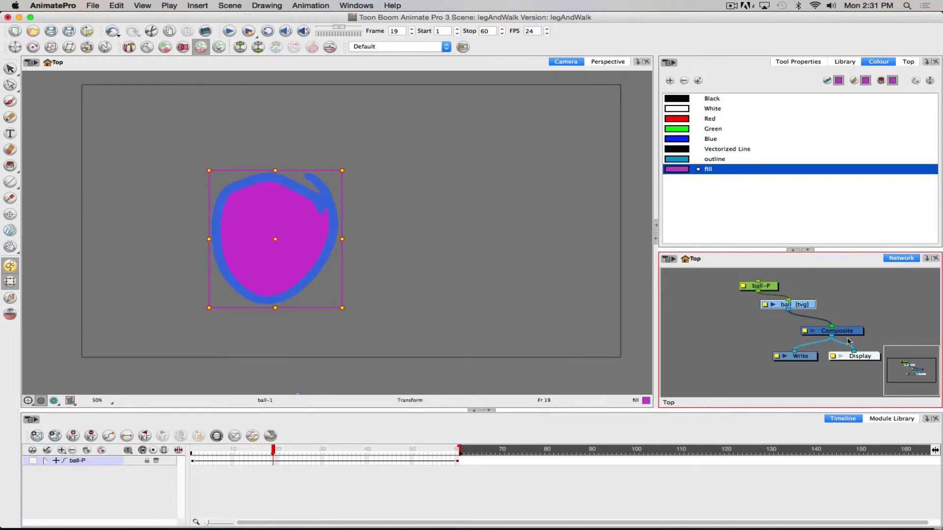
{"action": "left_click", "coordinate": [759, 287]}
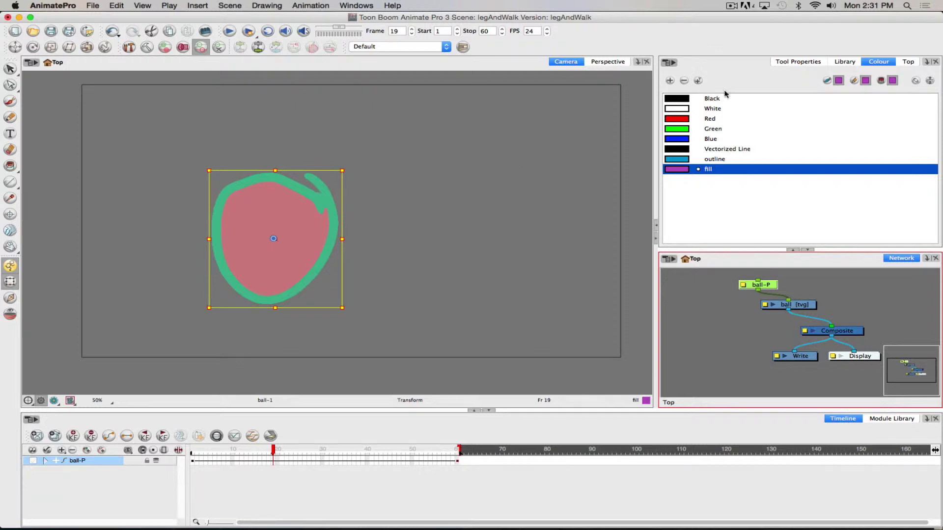
Step: Display the Translate tool's properties and enable its peg selection mode
{"action": "left_click", "coordinate": [786, 63]}
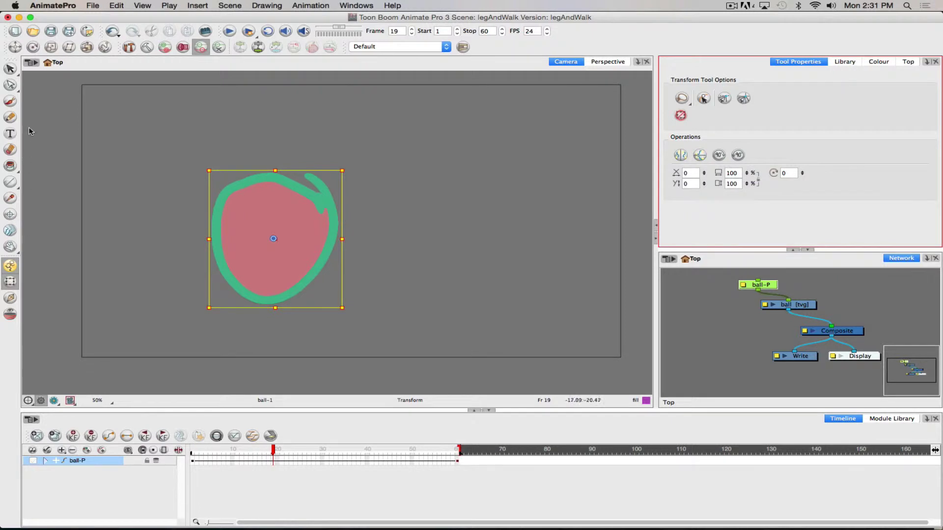
{"action": "left_click", "coordinate": [22, 48]}
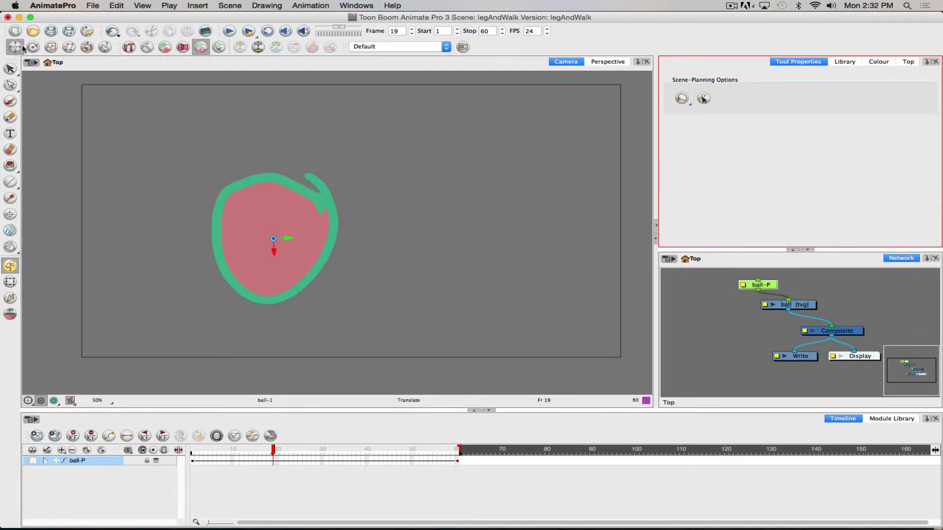
{"action": "left_click", "coordinate": [705, 100]}
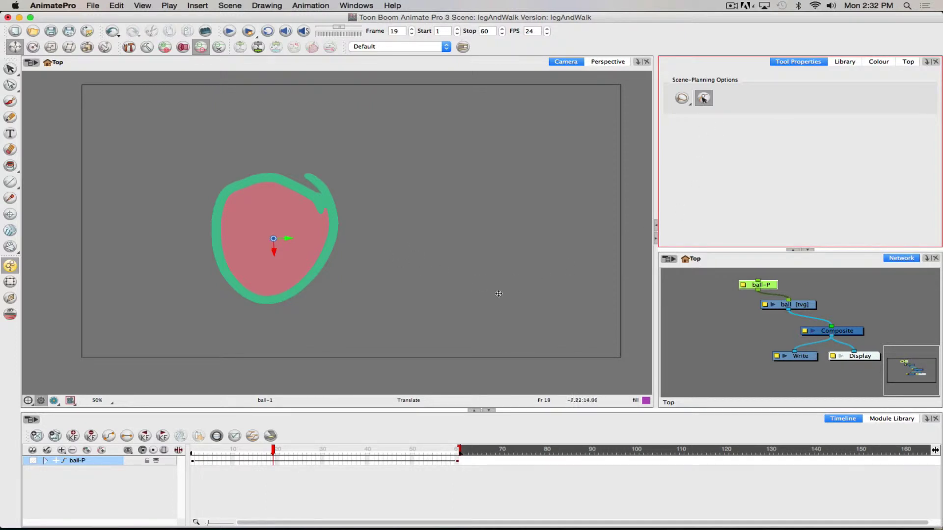
Step: Try nudging the ball drawing itself at frame 19, and select its peg by picking the ball in the camera view
{"action": "left_click", "coordinate": [808, 309]}
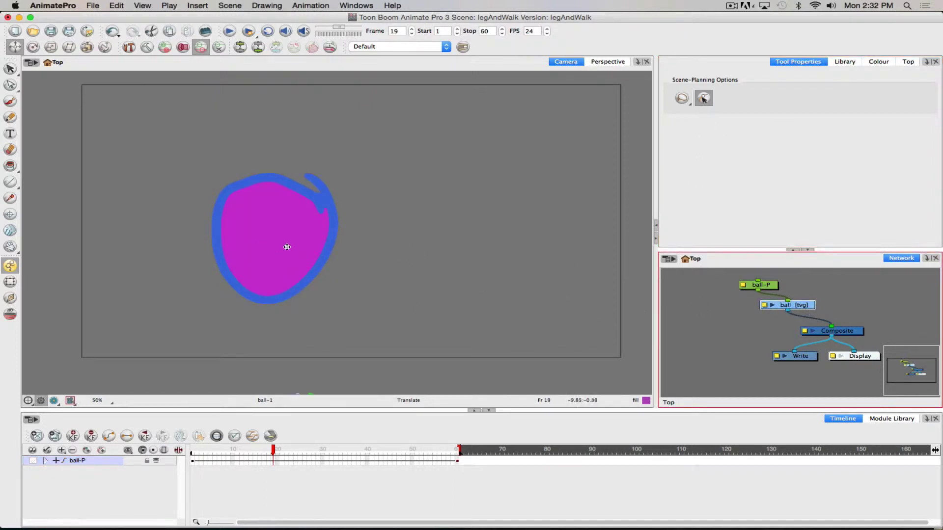
{"action": "left_click_drag", "start_coordinate": [285, 240], "coordinate": [288, 241]}
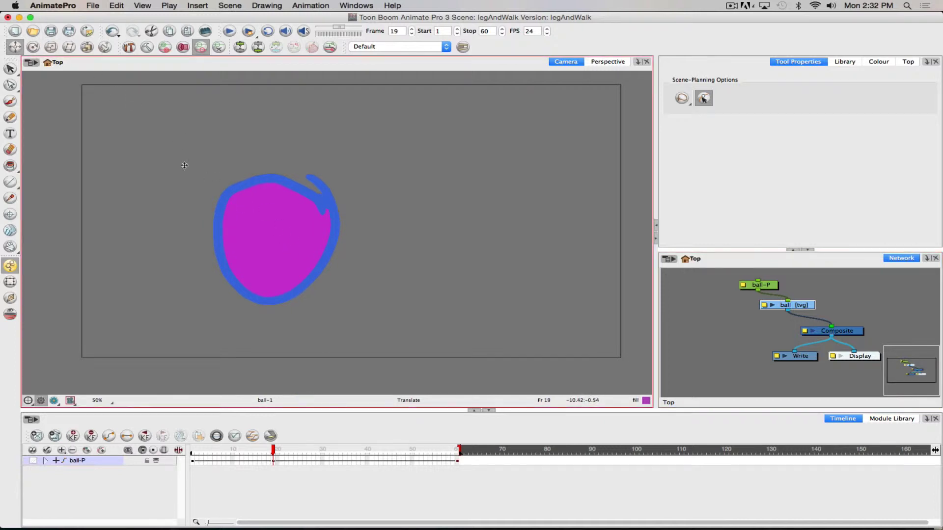
{"action": "left_click", "coordinate": [712, 329]}
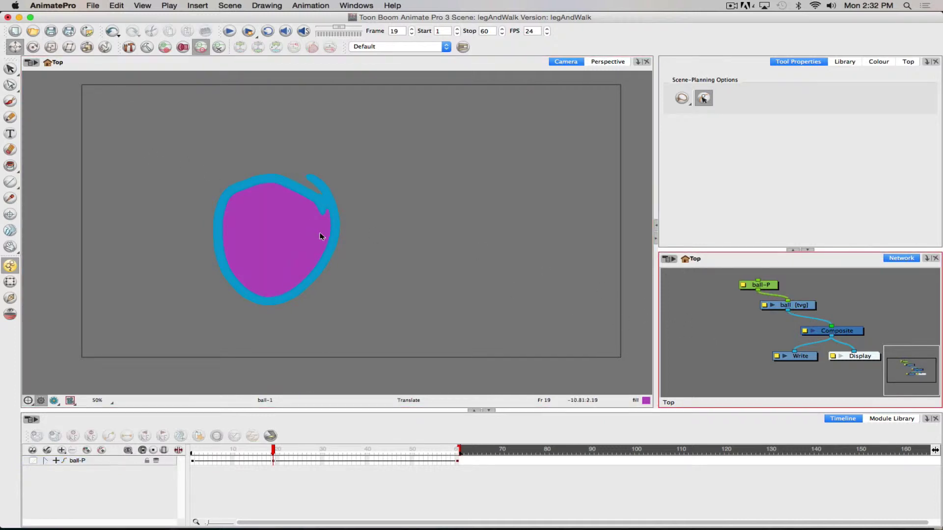
{"action": "left_click", "coordinate": [291, 227]}
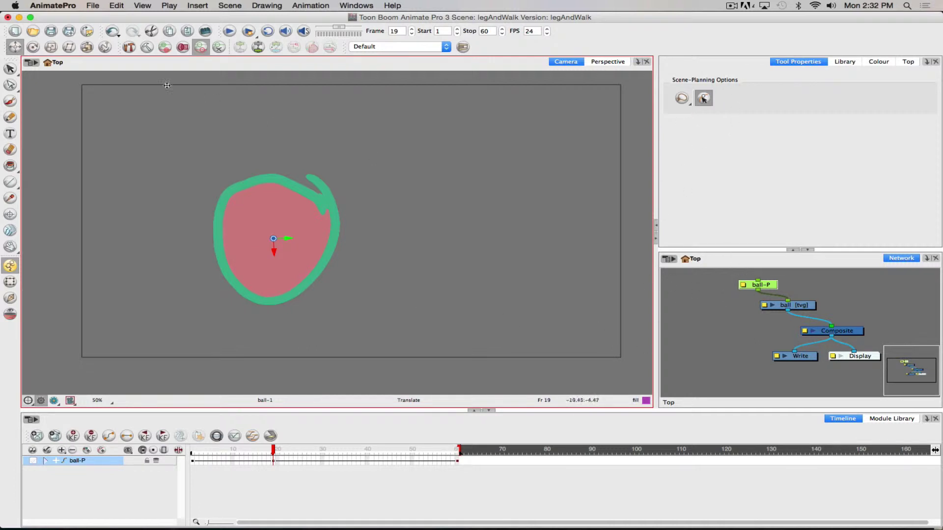
Step: Check the peg selection option in the Transform and Rotate tools and return to the Translate tool
{"action": "left_click", "coordinate": [10, 283]}
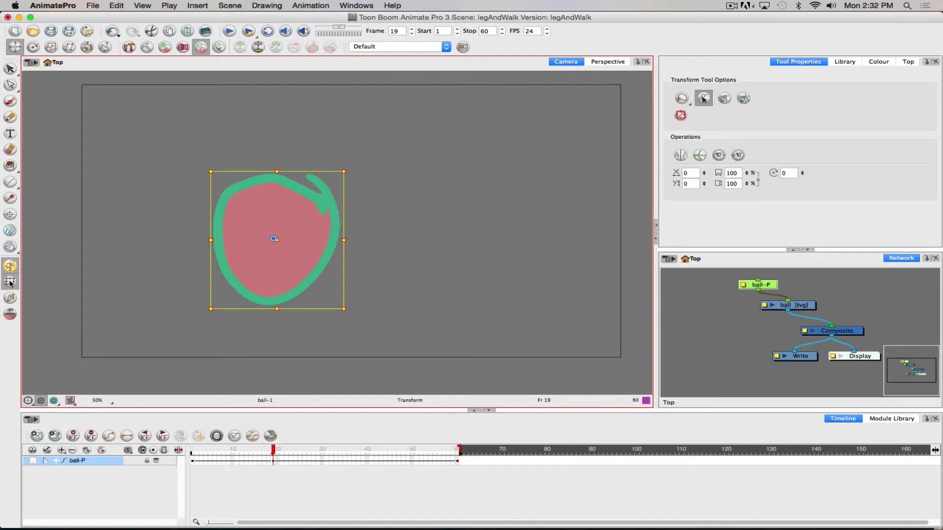
{"action": "left_click", "coordinate": [33, 46]}
{"action": "left_click", "coordinate": [14, 47]}
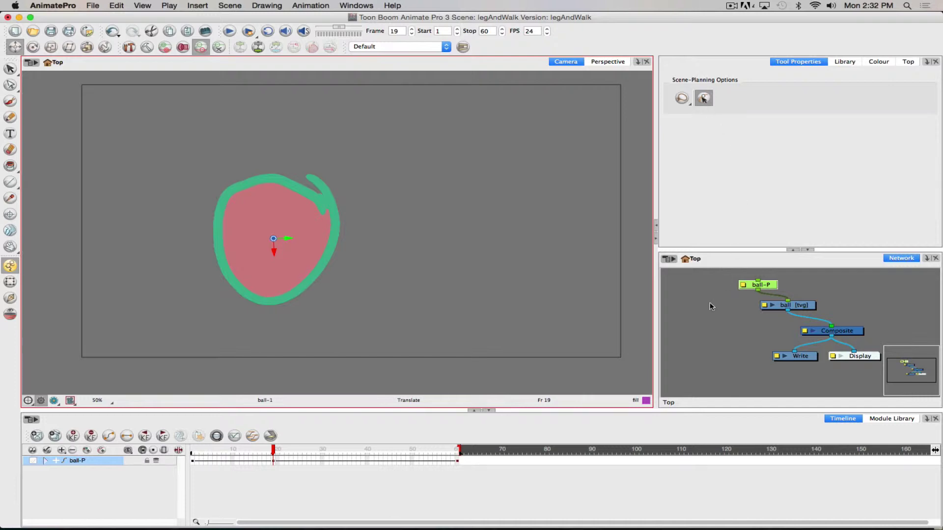
Step: Test selecting the ball in the camera view and its nodes in the network, ending with the ball-P peg selected
{"action": "left_click", "coordinate": [661, 289]}
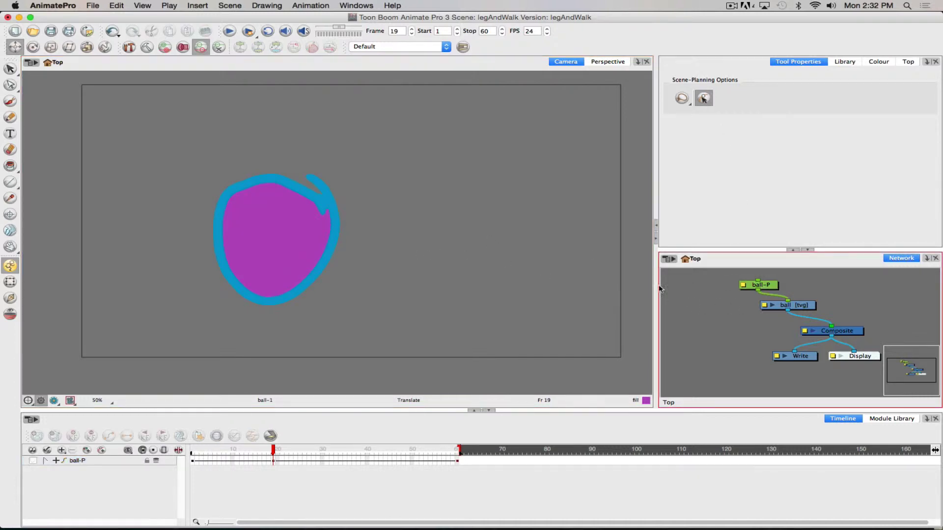
{"action": "left_click", "coordinate": [244, 227]}
{"action": "left_click", "coordinate": [742, 318]}
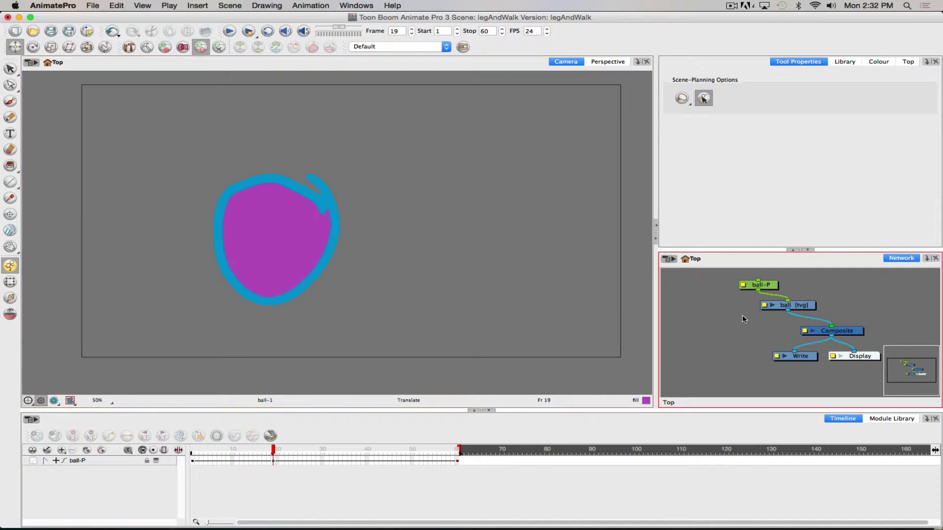
{"action": "left_click", "coordinate": [786, 305]}
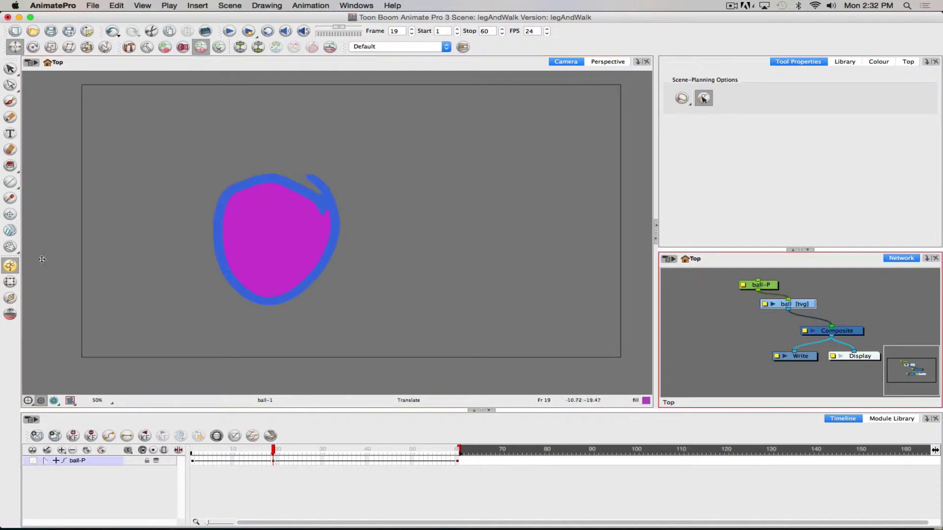
{"action": "left_click", "coordinate": [742, 321]}
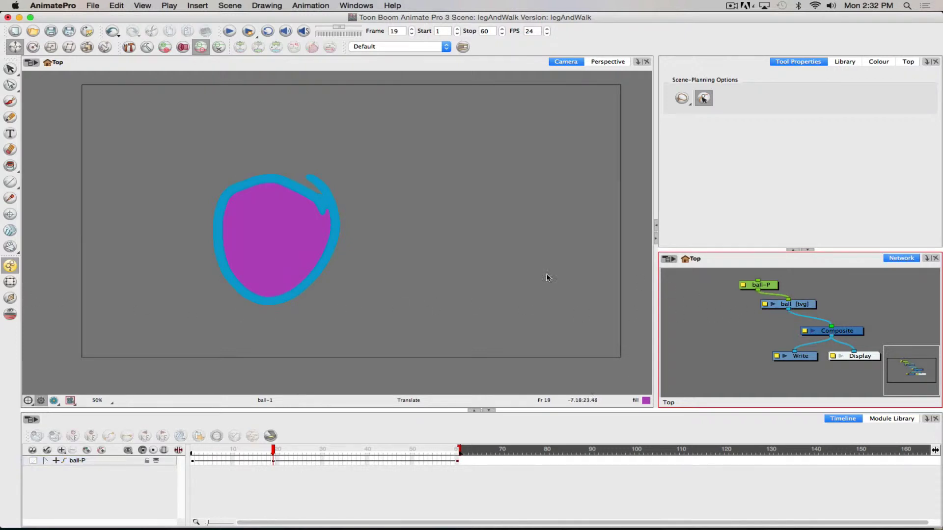
{"action": "left_click", "coordinate": [767, 286]}
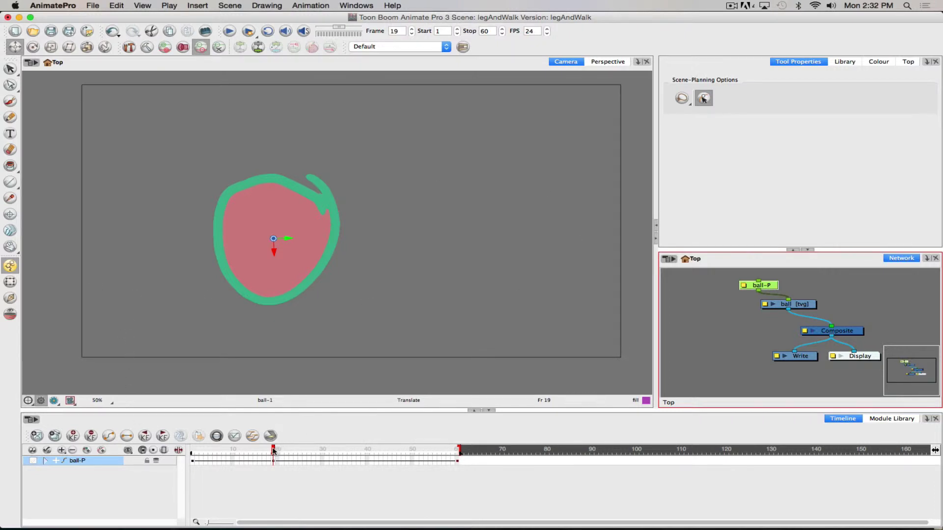
Step: Try moving the ball upward at frame 30 with the Transform tool, and scrub back to frame 1 to check the motion
{"action": "left_click_drag", "start_coordinate": [273, 451], "coordinate": [162, 452]}
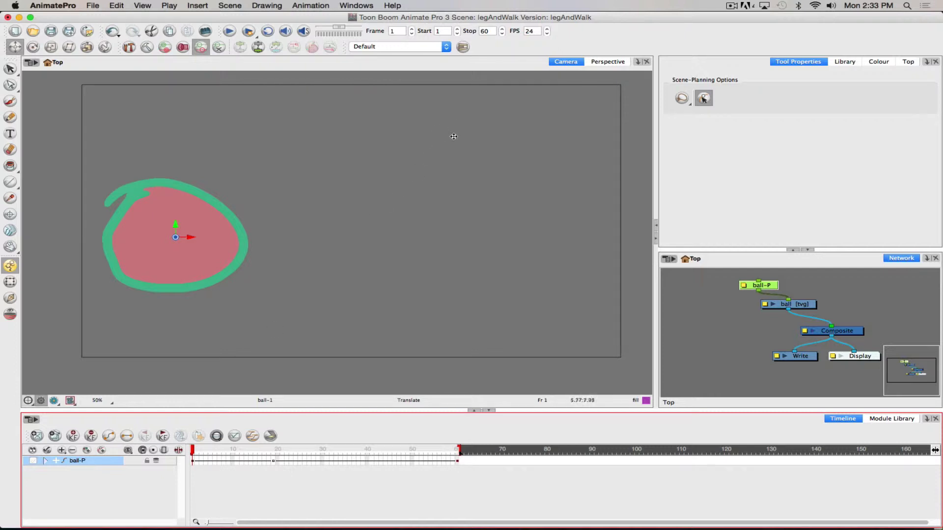
{"action": "left_click", "coordinate": [762, 185]}
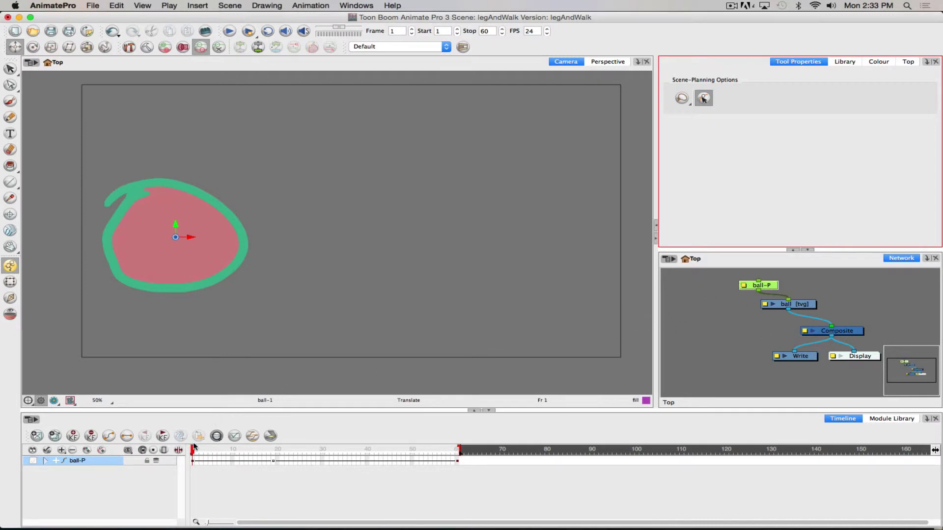
{"action": "left_click_drag", "start_coordinate": [192, 450], "coordinate": [322, 450]}
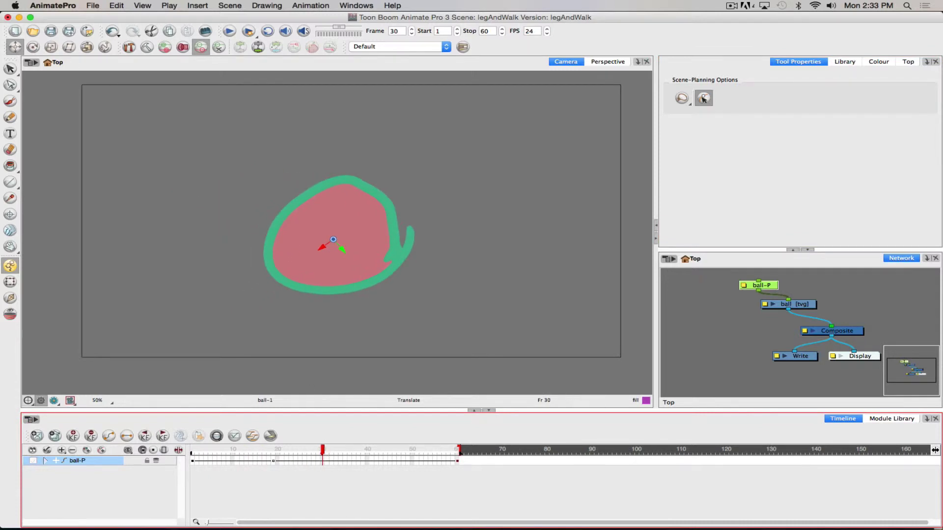
{"action": "key", "text": "shift+t"}
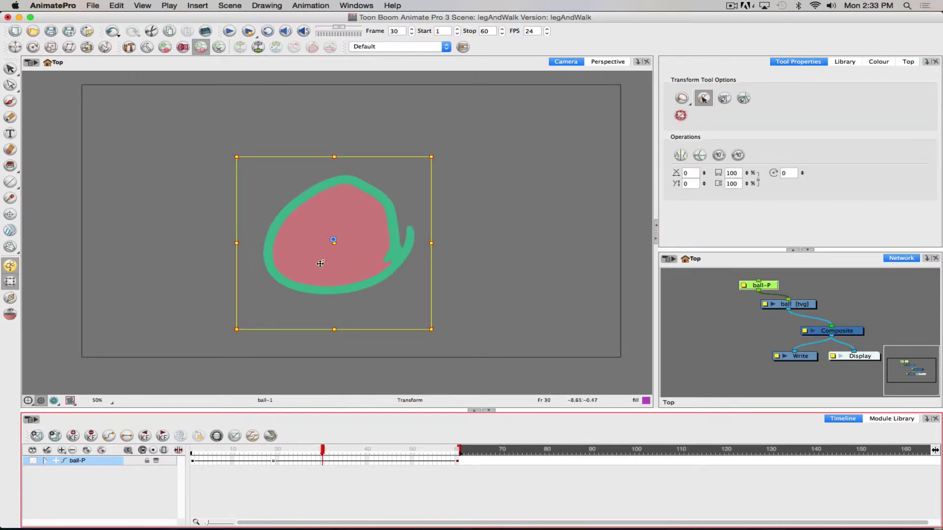
{"action": "left_click_drag", "start_coordinate": [308, 253], "coordinate": [304, 208]}
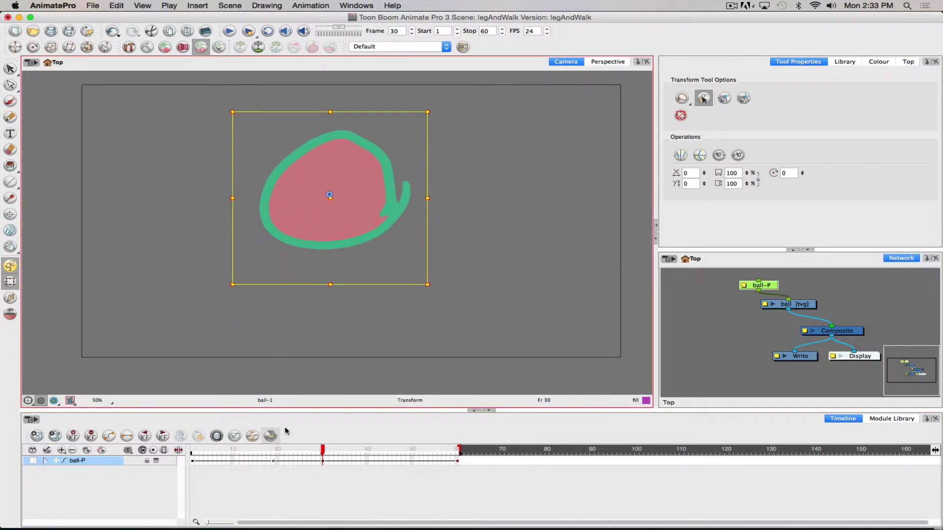
{"action": "left_click_drag", "start_coordinate": [320, 448], "coordinate": [219, 448]}
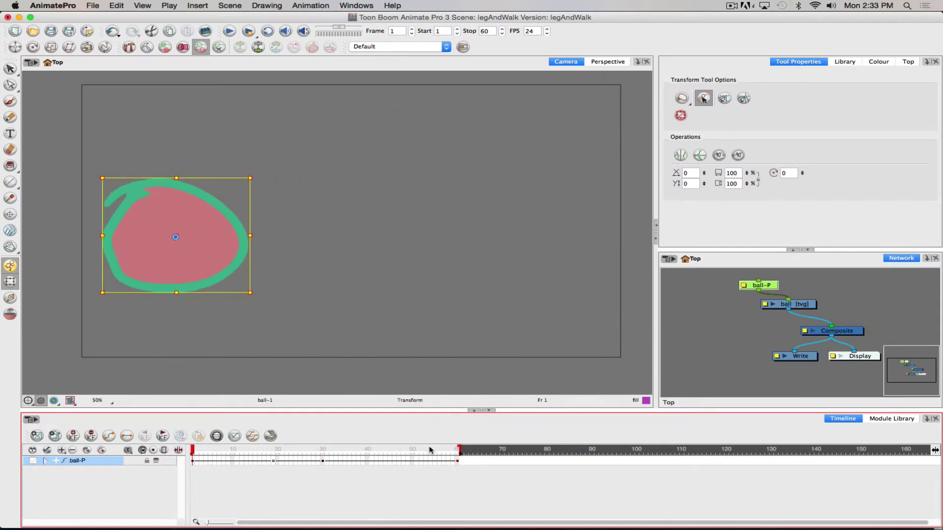
Step: Delete the ball's keyframes at frames 60, 30 and 19 and return to the keyframe at frame 1
{"action": "left_click", "coordinate": [457, 461]}
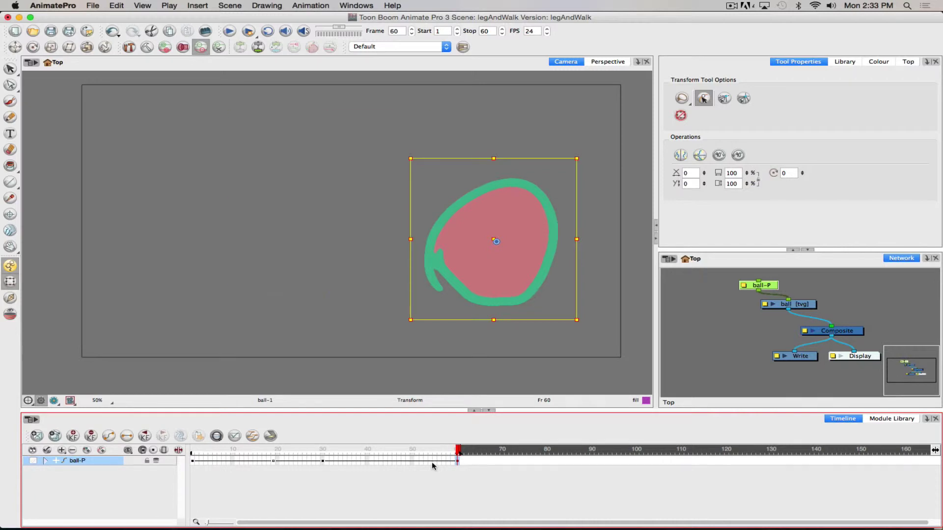
{"action": "left_click", "coordinate": [322, 461]}
{"action": "key", "text": "Delete"}
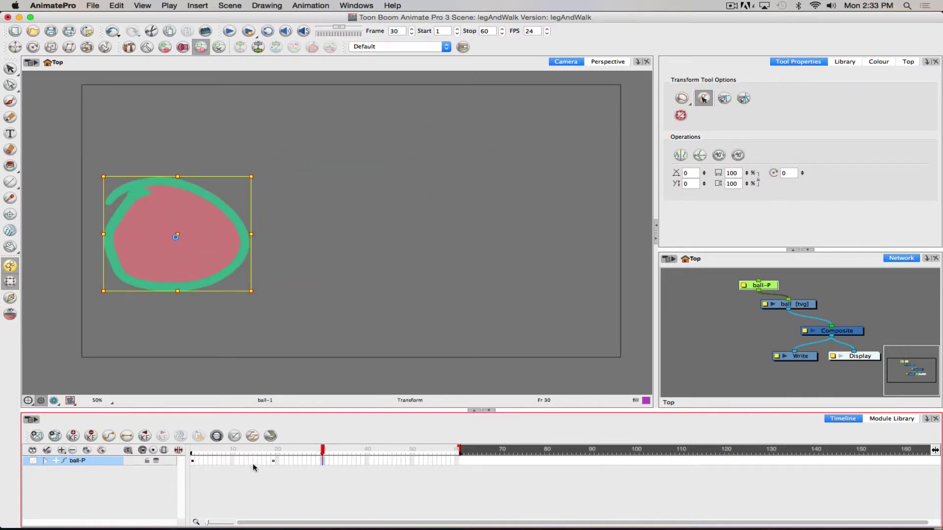
{"action": "left_click", "coordinate": [274, 463]}
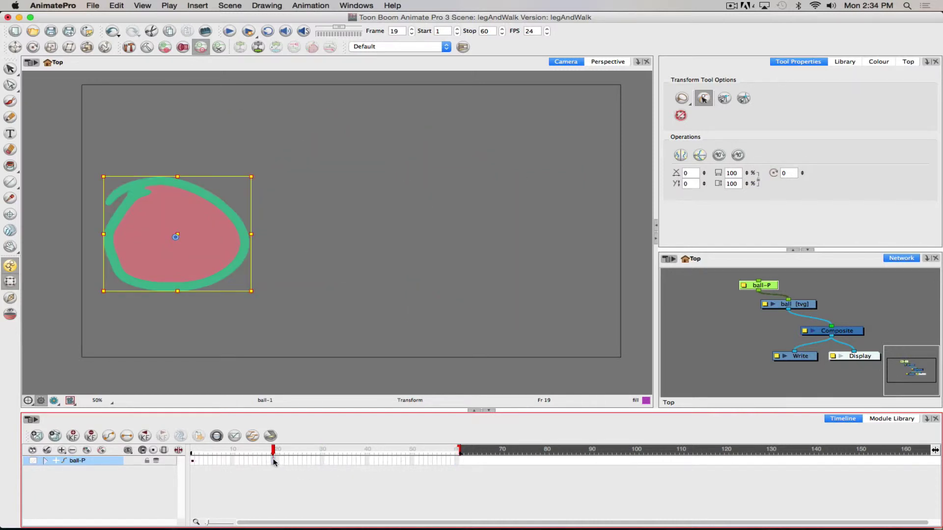
{"action": "left_click", "coordinate": [193, 463]}
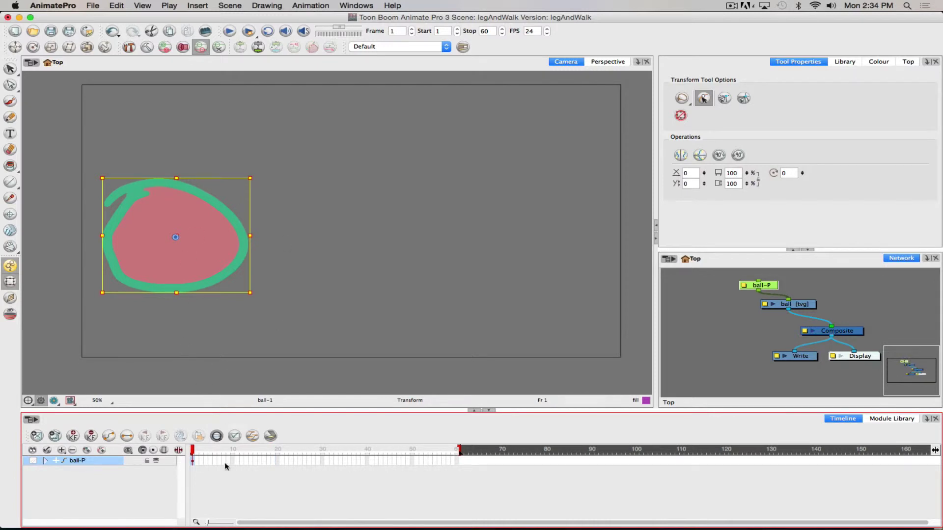
Step: Animate the ball-P peg by moving the ball to the frame's right side at frame 60 and lower at frame 30, and scrub the motion
{"action": "left_click_drag", "start_coordinate": [193, 451], "coordinate": [458, 455]}
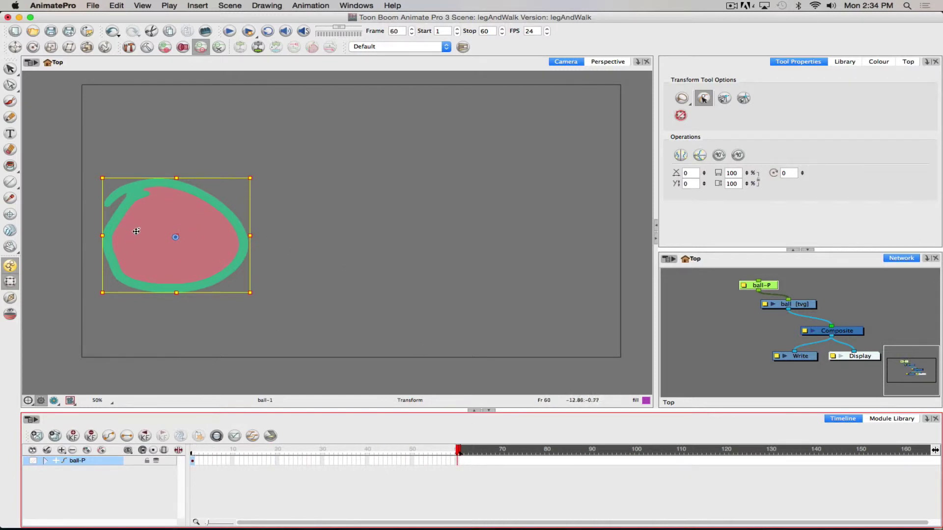
{"action": "left_click_drag", "start_coordinate": [137, 228], "coordinate": [492, 232]}
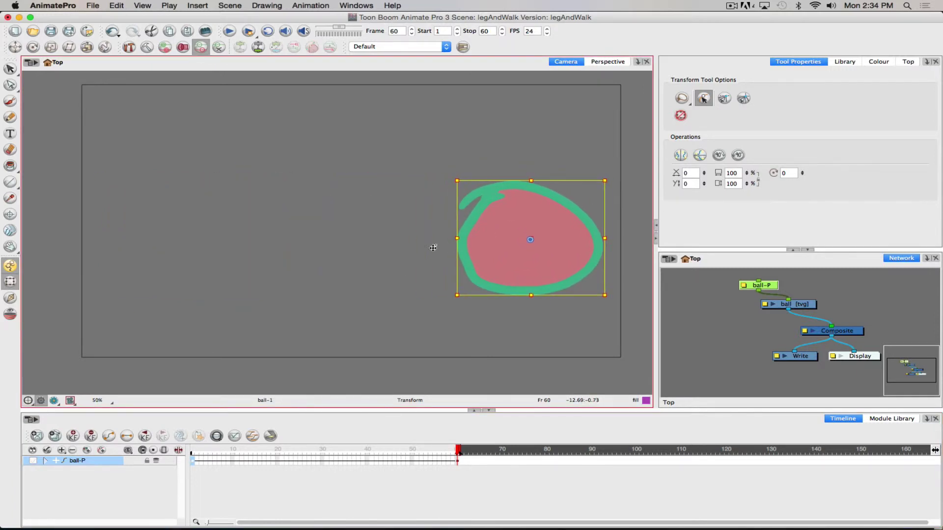
{"action": "left_click", "coordinate": [322, 450]}
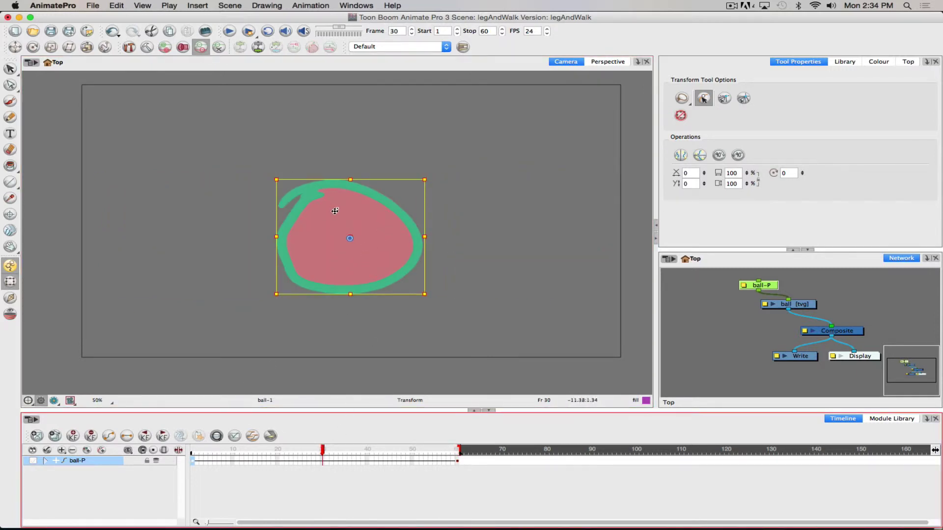
{"action": "left_click_drag", "start_coordinate": [338, 216], "coordinate": [345, 274]}
{"action": "left_click_drag", "start_coordinate": [323, 450], "coordinate": [467, 364]}
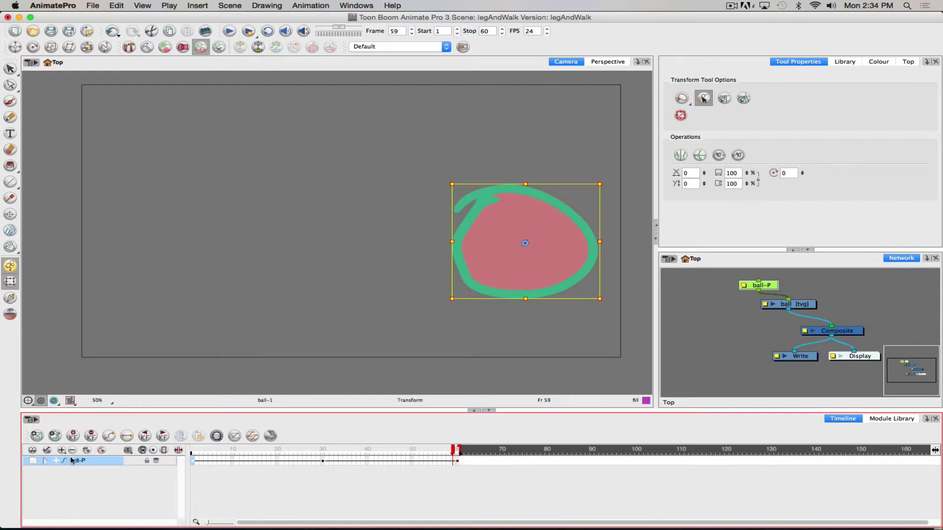
Step: Add a new drawing layer and brush a rough rectangle outline in the upper right of the camera frame at frame 1
{"action": "left_click", "coordinate": [87, 450]}
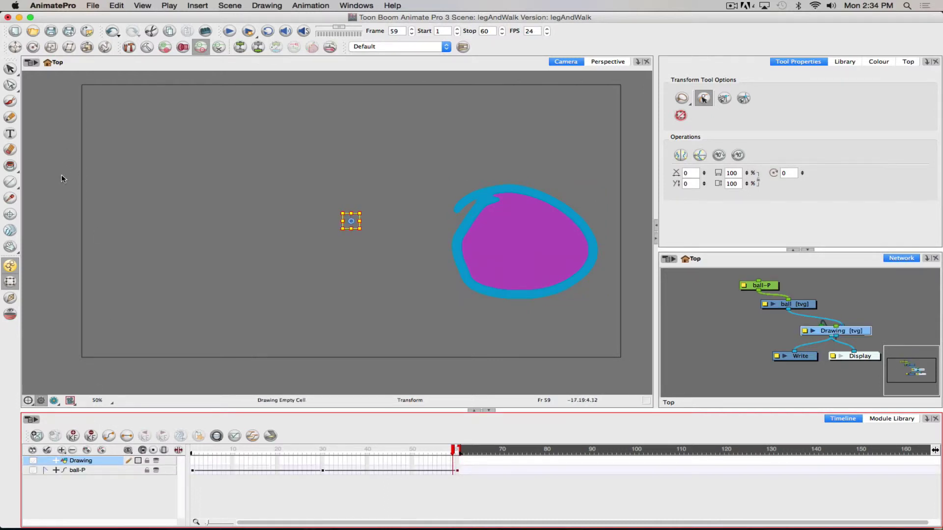
{"action": "left_click", "coordinate": [9, 101]}
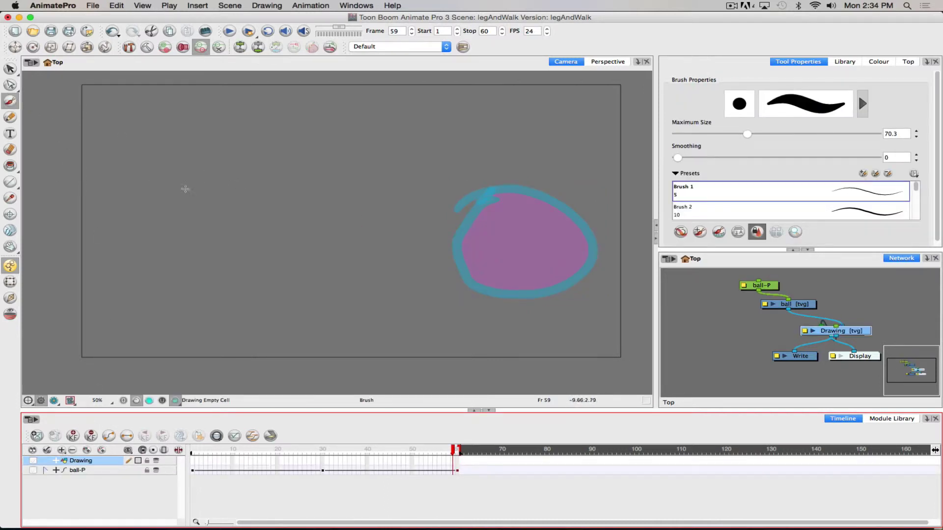
{"action": "left_click", "coordinate": [193, 450]}
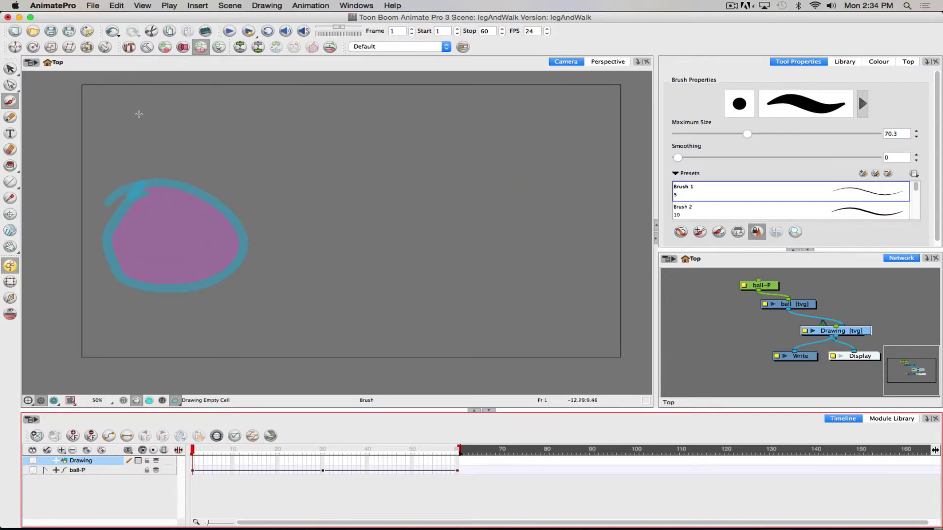
{"action": "mouse_move", "coordinate": [496, 117]}
{"action": "left_mouse_down"}
{"action": "mouse_move", "coordinate": [516, 116]}
{"action": "mouse_move", "coordinate": [600, 164]}
{"action": "mouse_move", "coordinate": [480, 208]}
{"action": "mouse_move", "coordinate": [480, 126]}
{"action": "mouse_move", "coordinate": [524, 119]}
{"action": "left_mouse_up"}
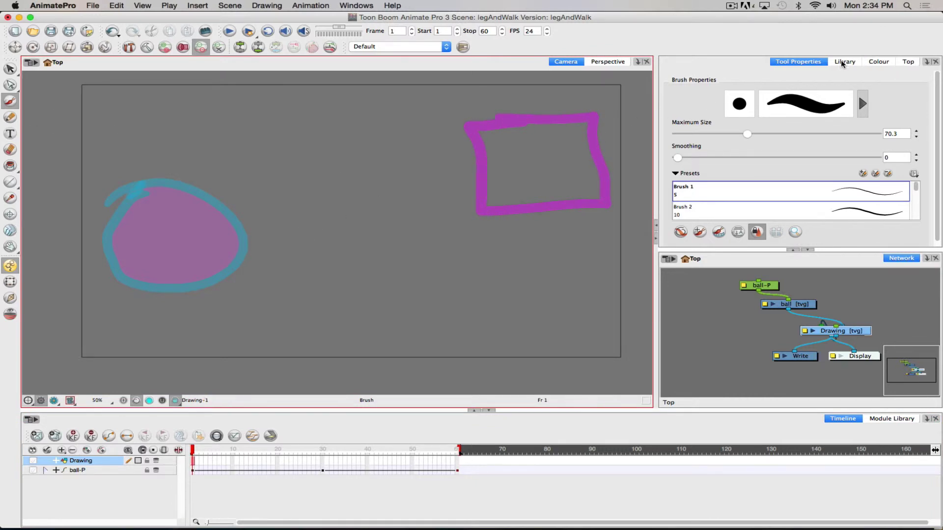
Step: Fill the inside of the brushed rectangle with the outline colour swatch using the Paint tool
{"action": "left_click", "coordinate": [875, 61]}
{"action": "left_click", "coordinate": [676, 160]}
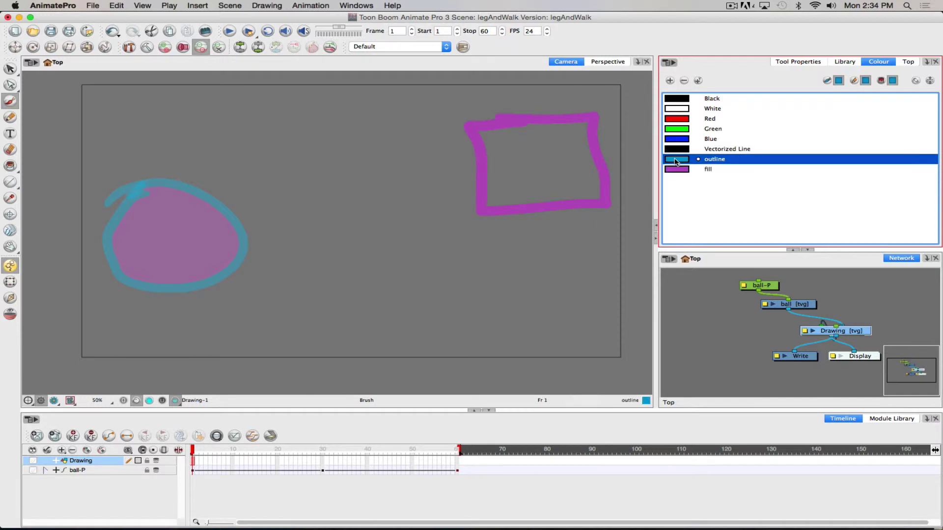
{"action": "left_click", "coordinate": [10, 166]}
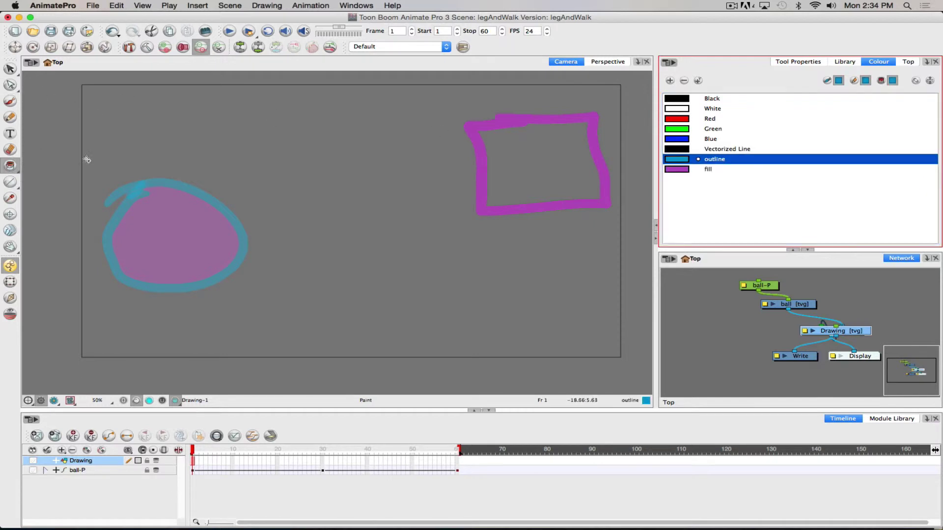
{"action": "left_click", "coordinate": [526, 152]}
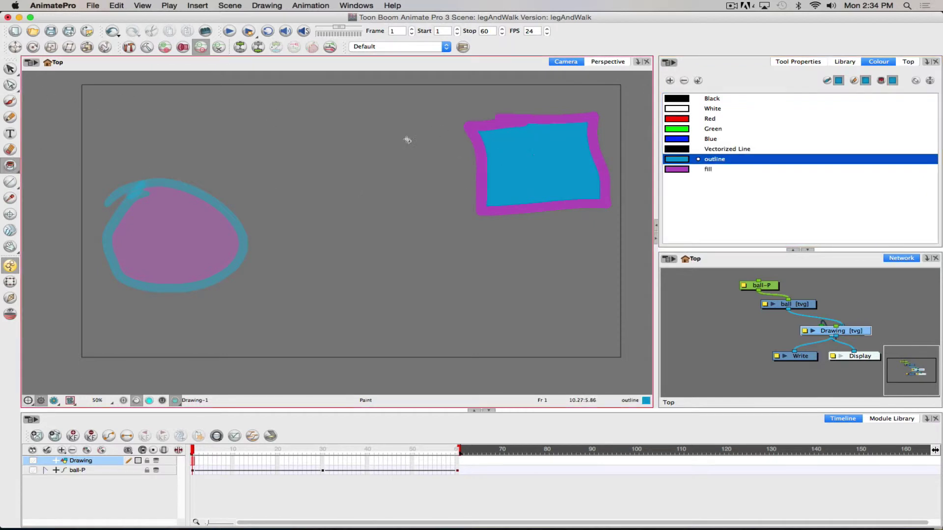
Step: Extend the rectangle drawing's exposure to frame 60 and scrub back to frame 1 to check it
{"action": "left_click", "coordinate": [9, 70]}
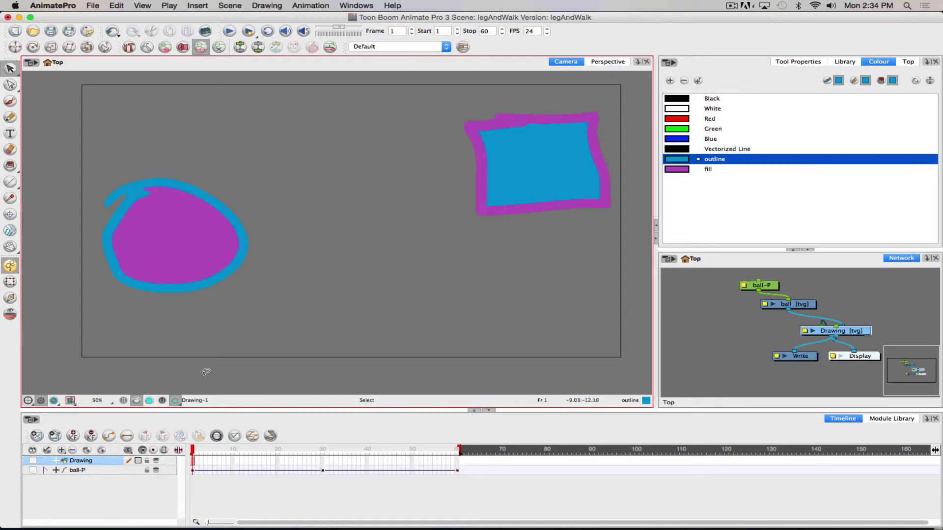
{"action": "left_click", "coordinate": [457, 464]}
{"action": "key", "text": "super+v"}
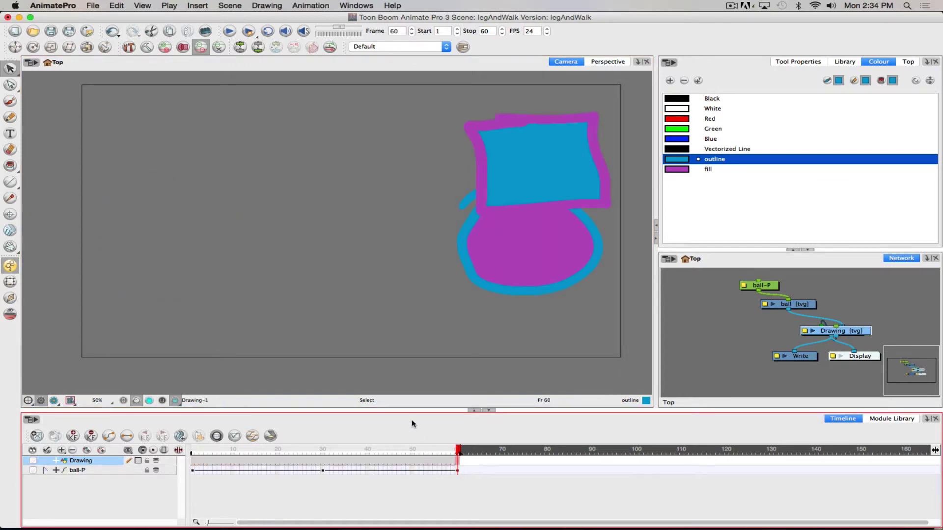
{"action": "left_click_drag", "start_coordinate": [454, 452], "coordinate": [191, 463]}
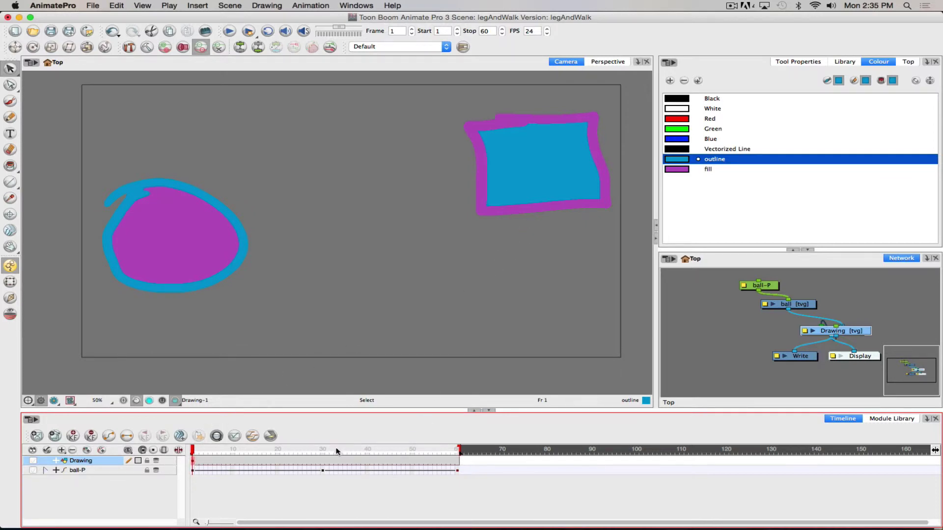
Step: Animate the rectangle with the Transform tool, moving it to the frame's left side at frame 60 and down over the ball at frame 30
{"action": "left_click", "coordinate": [458, 450]}
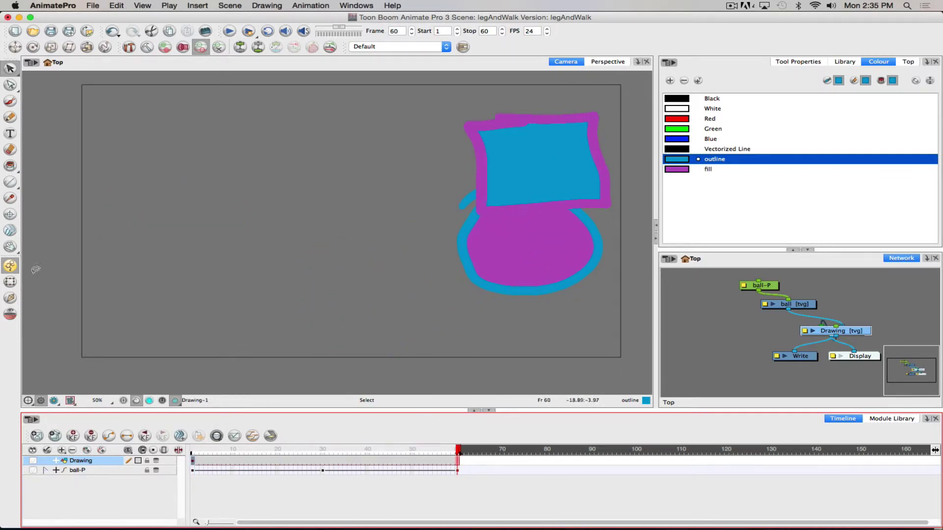
{"action": "left_click", "coordinate": [10, 281]}
{"action": "left_click", "coordinate": [471, 202]}
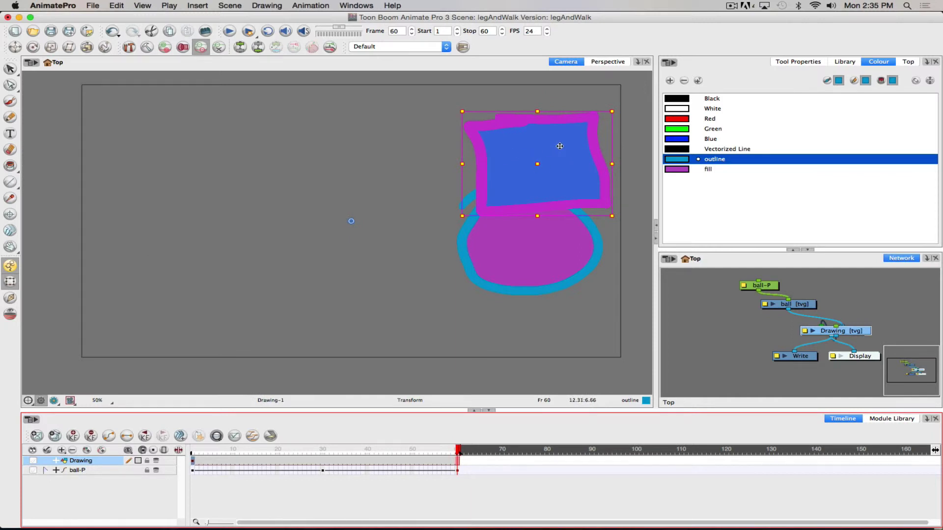
{"action": "left_click_drag", "start_coordinate": [566, 152], "coordinate": [182, 146]}
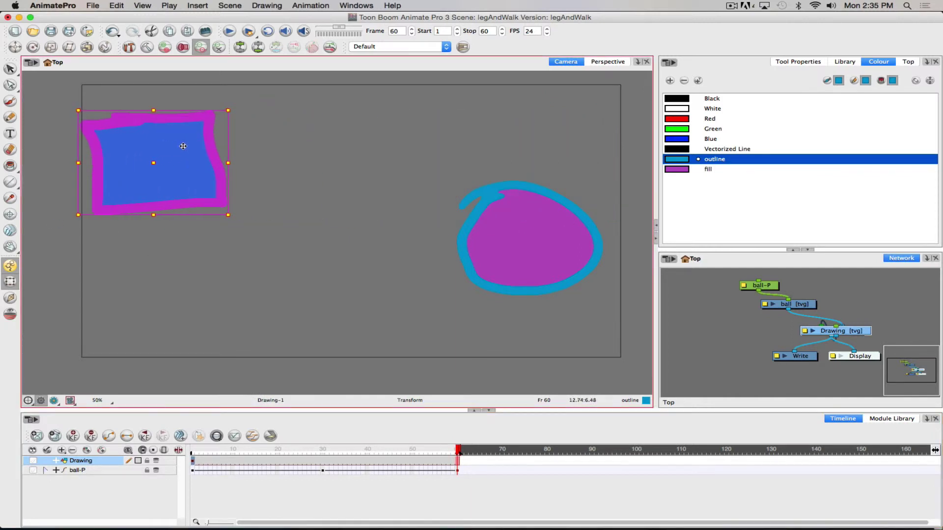
{"action": "left_click", "coordinate": [323, 450]}
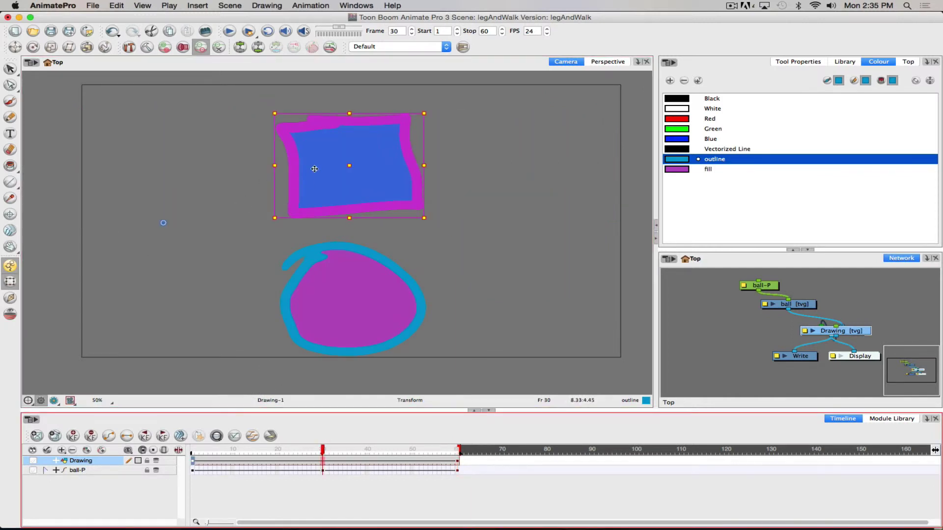
{"action": "left_click_drag", "start_coordinate": [334, 155], "coordinate": [342, 289]}
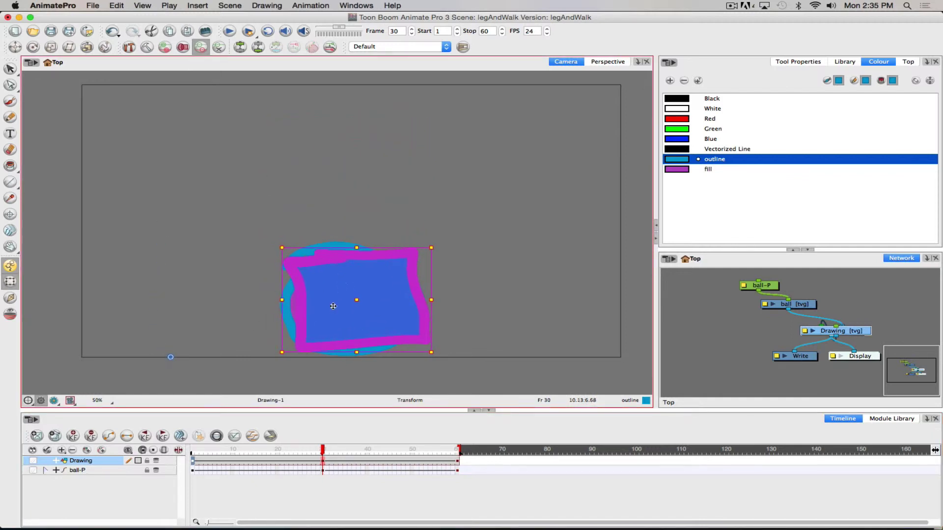
{"action": "left_click_drag", "start_coordinate": [320, 451], "coordinate": [408, 450]}
{"action": "key", "text": "Return"}
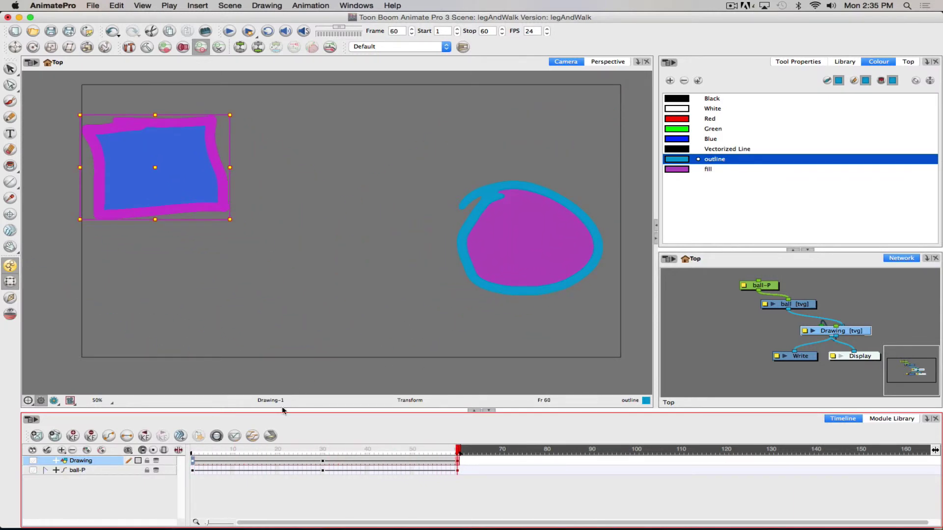
Step: Select the ball-P peg and raise the ball to the upper right of the camera frame at frame 60
{"action": "left_click", "coordinate": [322, 471]}
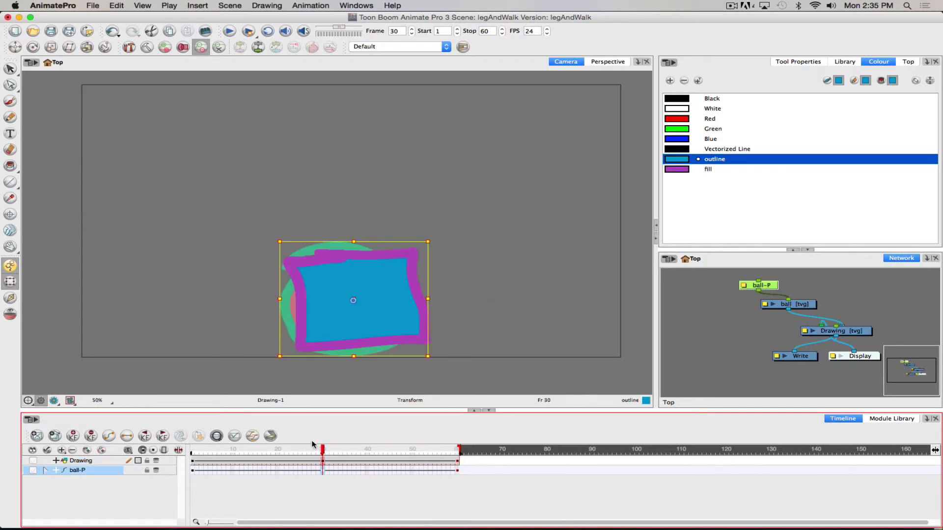
{"action": "left_click_drag", "start_coordinate": [320, 449], "coordinate": [202, 426]}
{"action": "key", "text": "Return"}
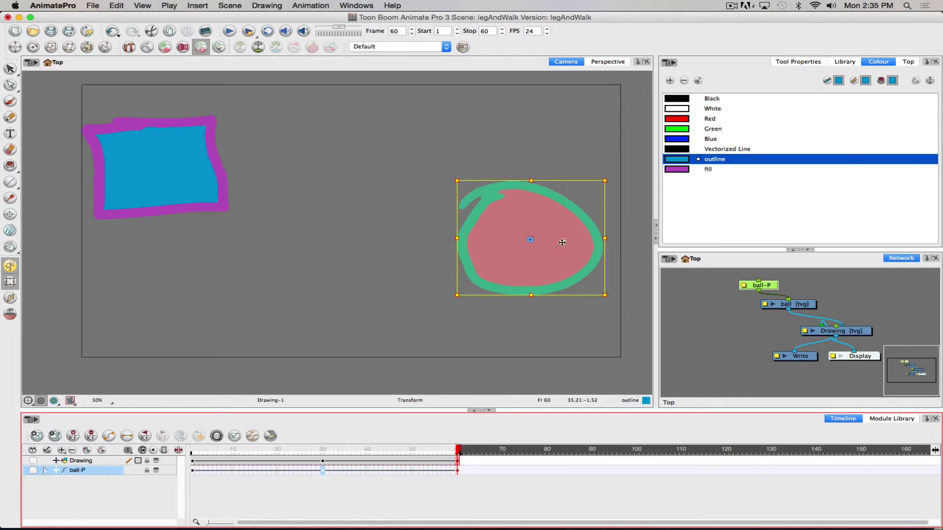
{"action": "left_click", "coordinate": [768, 286]}
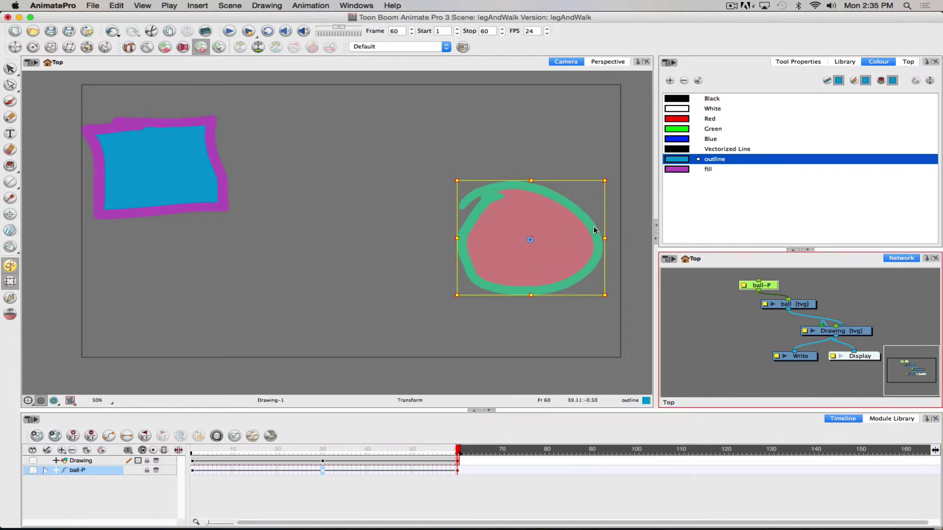
{"action": "left_click_drag", "start_coordinate": [555, 255], "coordinate": [566, 173]}
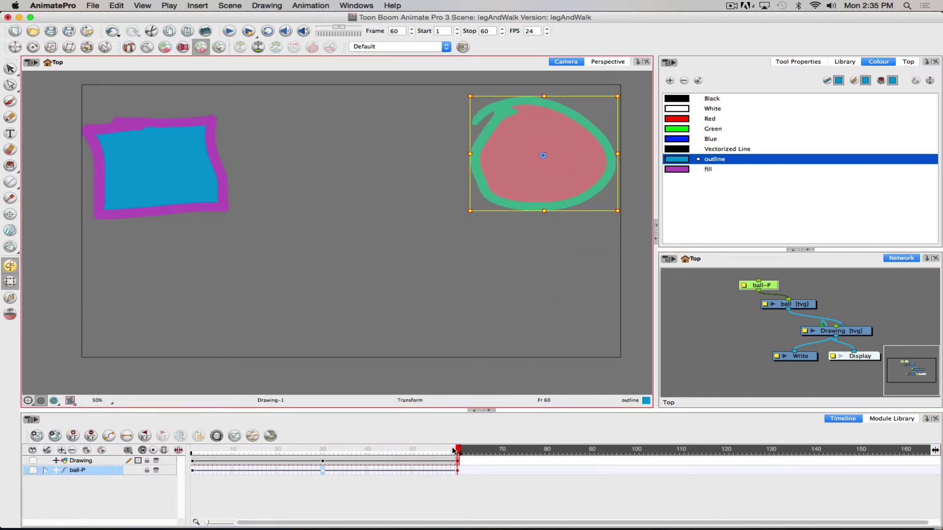
Step: Move the ball to the upper left of the camera frame at frame 1 and scrub through to frame 60
{"action": "left_click_drag", "start_coordinate": [458, 450], "coordinate": [193, 450]}
{"action": "left_click", "coordinate": [151, 232]}
{"action": "left_click_drag", "start_coordinate": [150, 232], "coordinate": [121, 148]}
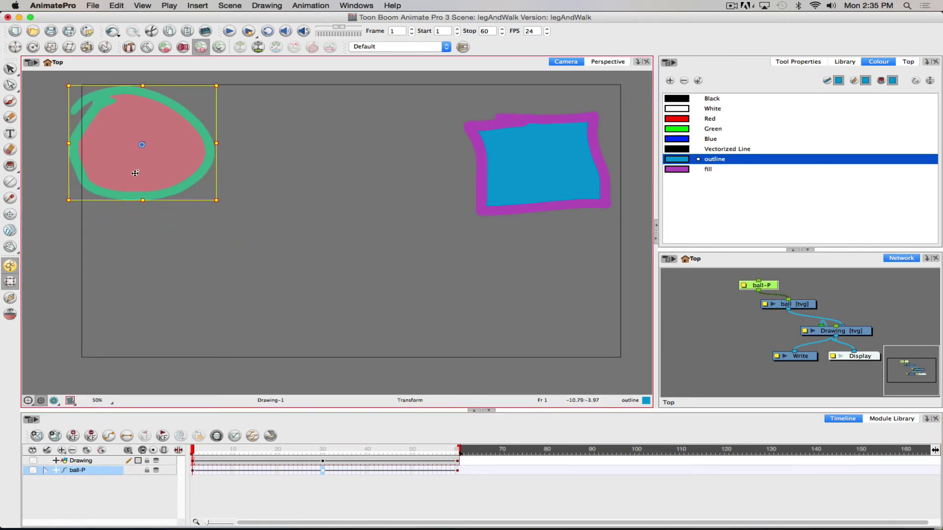
{"action": "left_click_drag", "start_coordinate": [194, 452], "coordinate": [309, 450]}
{"action": "left_click_drag", "start_coordinate": [320, 415], "coordinate": [554, 363]}
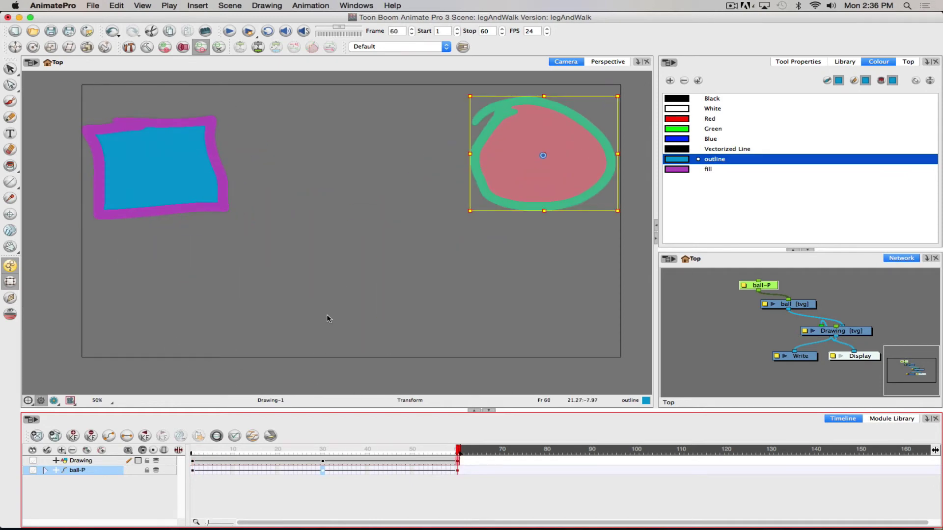
{"action": "left_click_drag", "start_coordinate": [421, 448], "coordinate": [132, 408]}
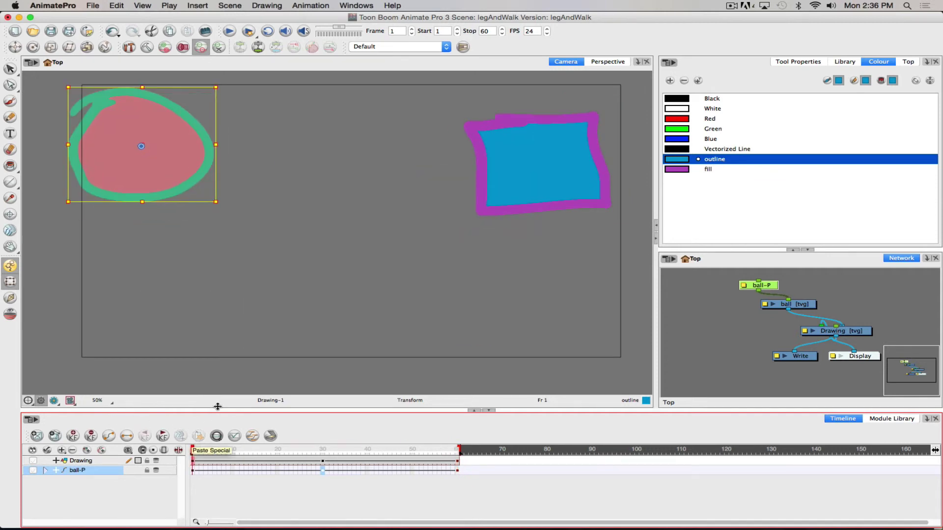
{"action": "left_click_drag", "start_coordinate": [193, 453], "coordinate": [459, 447]}
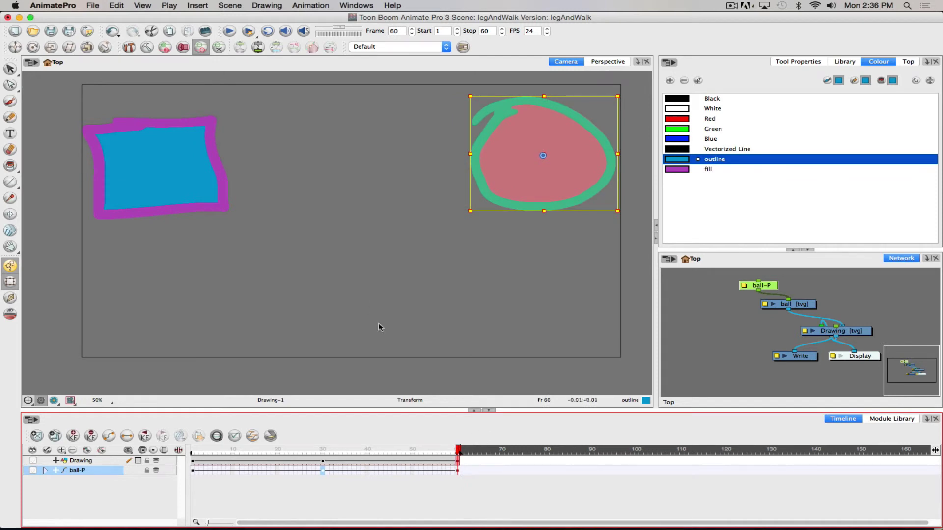
Step: Display the Camera View toolbar above the camera view
{"action": "right_click", "coordinate": [334, 65]}
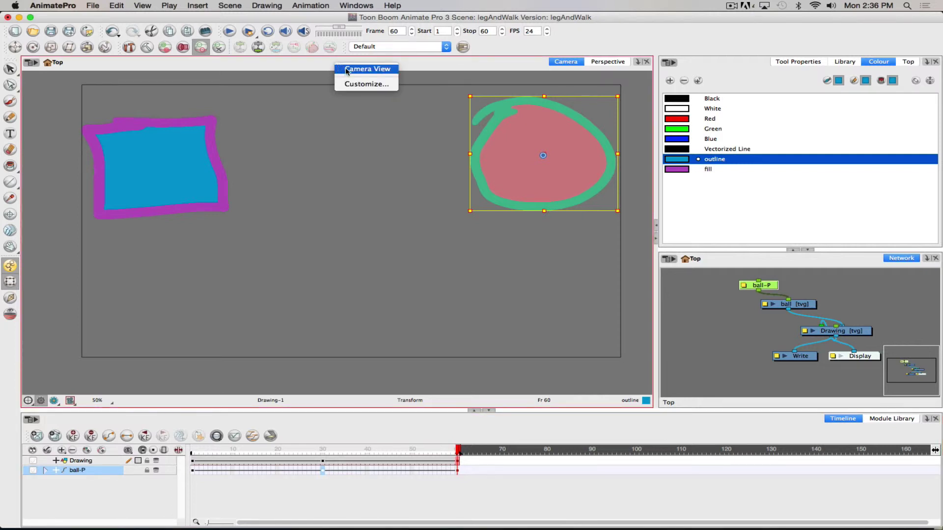
{"action": "left_click", "coordinate": [297, 66]}
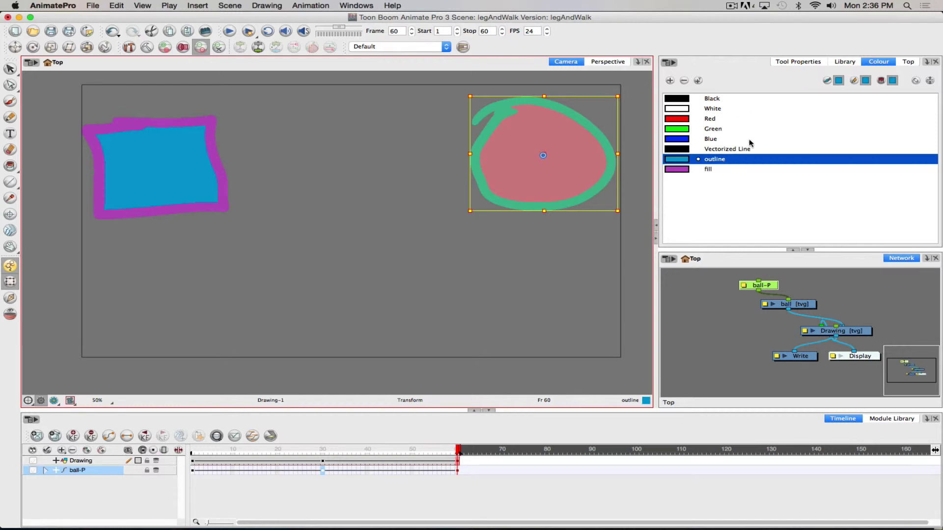
{"action": "right_click", "coordinate": [747, 263]}
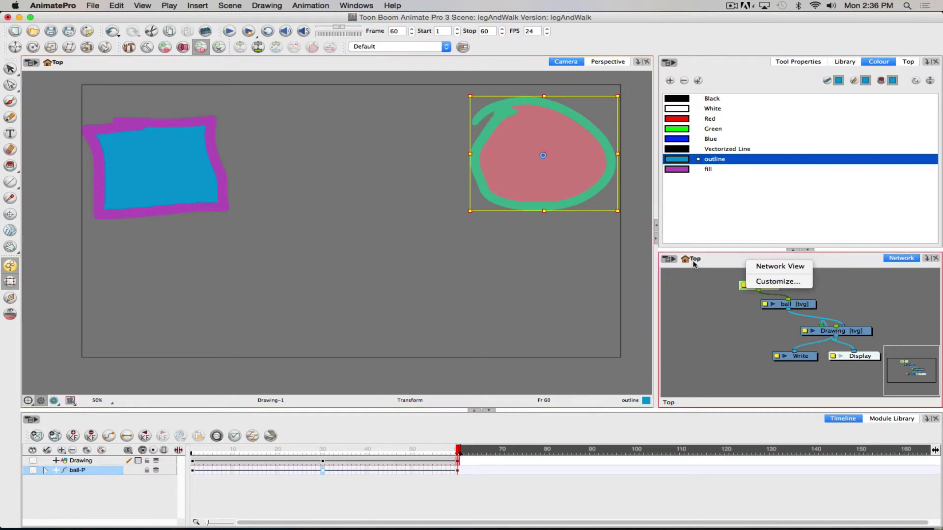
{"action": "left_click", "coordinate": [208, 67]}
{"action": "right_click", "coordinate": [215, 64]}
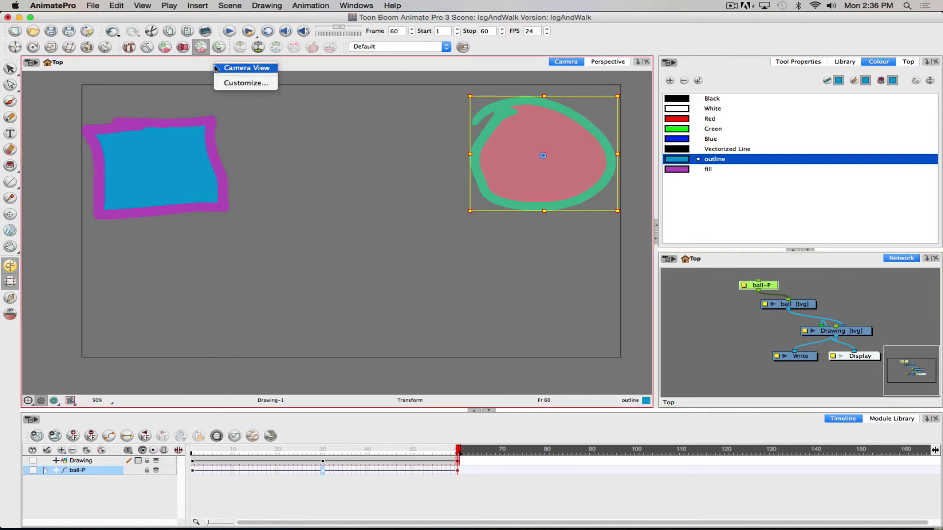
{"action": "left_click", "coordinate": [238, 70]}
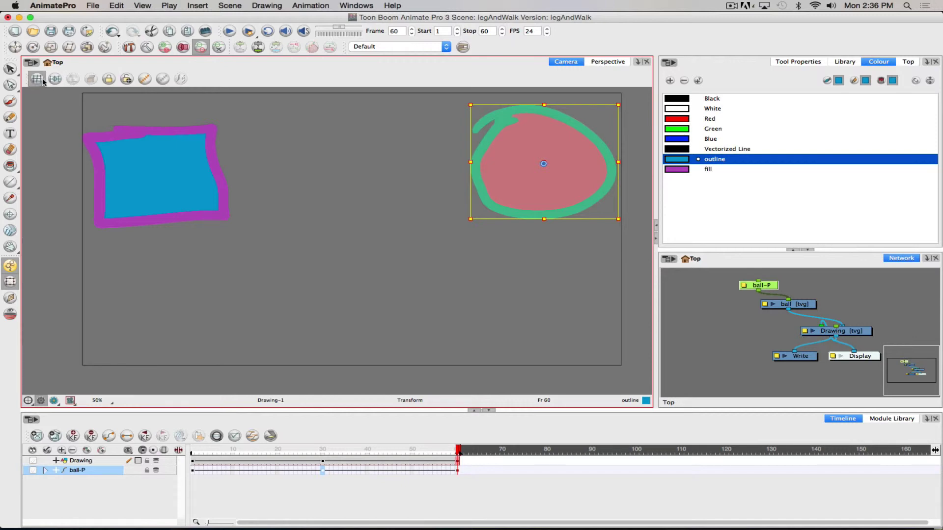
Step: Show the ball-P peg's motion path control, return to frame 1, and select the Drawing layer's keyframe at frame 30
{"action": "left_click", "coordinate": [142, 81]}
{"action": "left_click_drag", "start_coordinate": [396, 454], "coordinate": [259, 451]}
{"action": "key", "text": "shift+comma"}
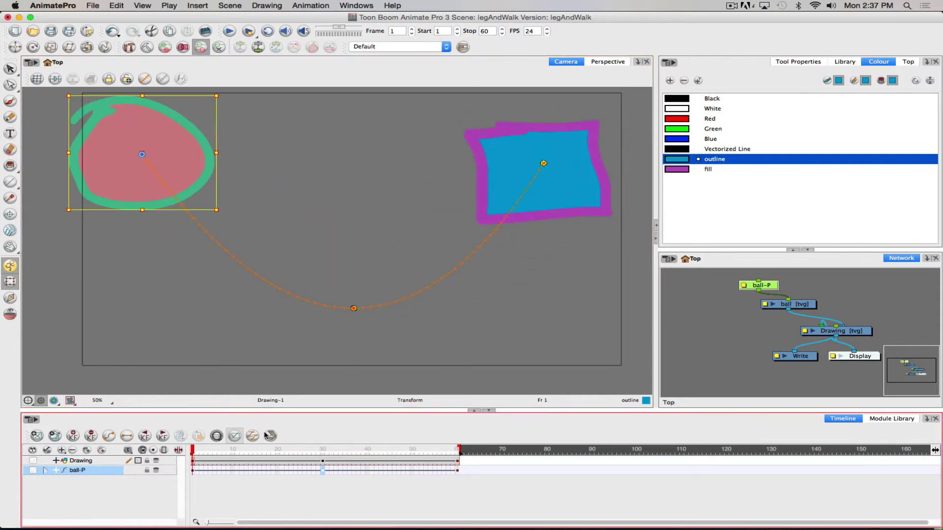
{"action": "left_click", "coordinate": [323, 462]}
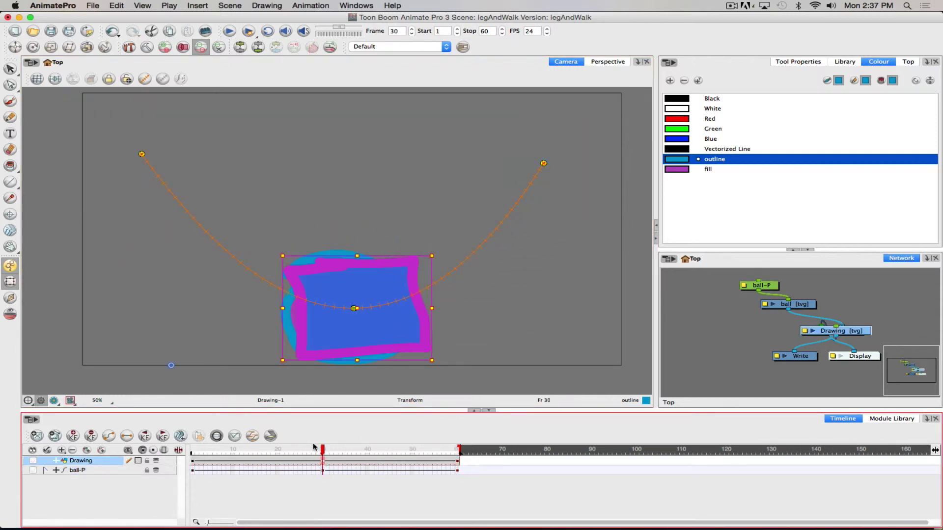
Step: Compare the Drawing layer and the ball-P peg at frame 30 by selecting each in turn
{"action": "left_click_drag", "start_coordinate": [325, 452], "coordinate": [181, 419]}
{"action": "left_click", "coordinate": [324, 471]}
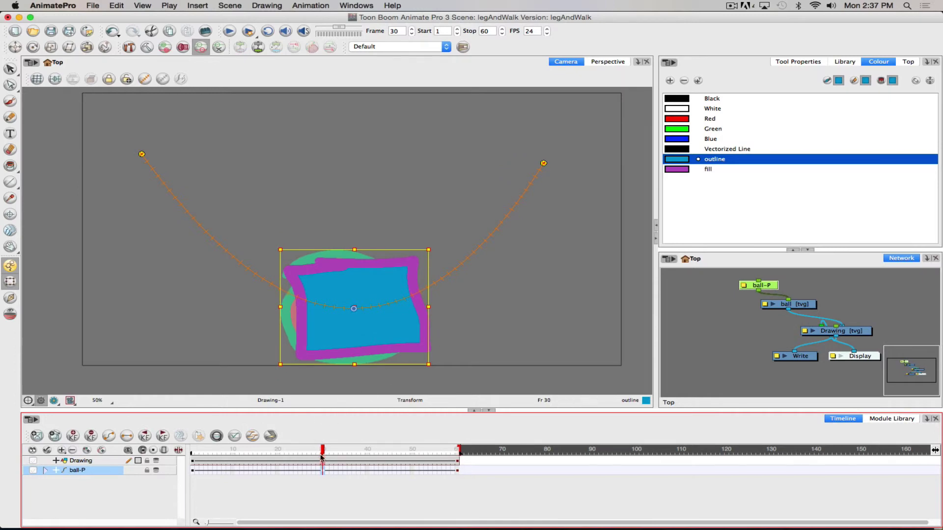
{"action": "left_click", "coordinate": [320, 462]}
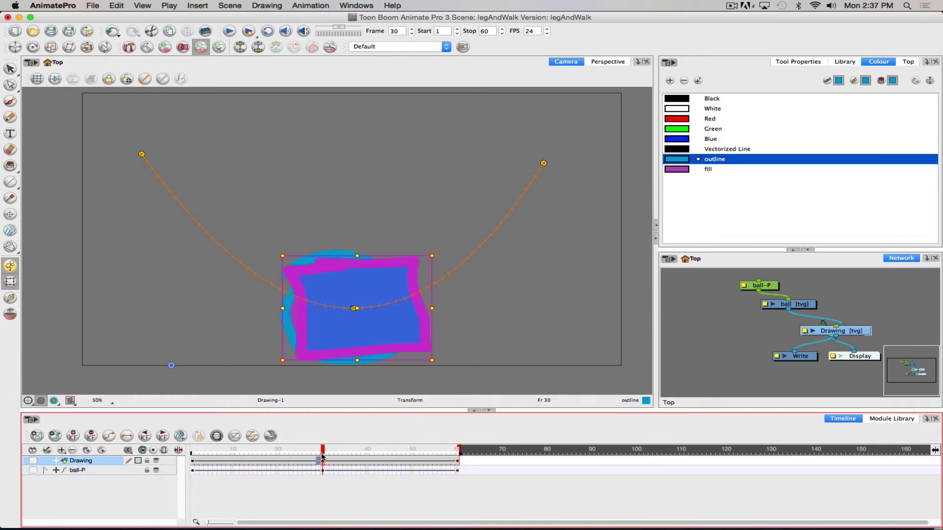
{"action": "left_click", "coordinate": [322, 470]}
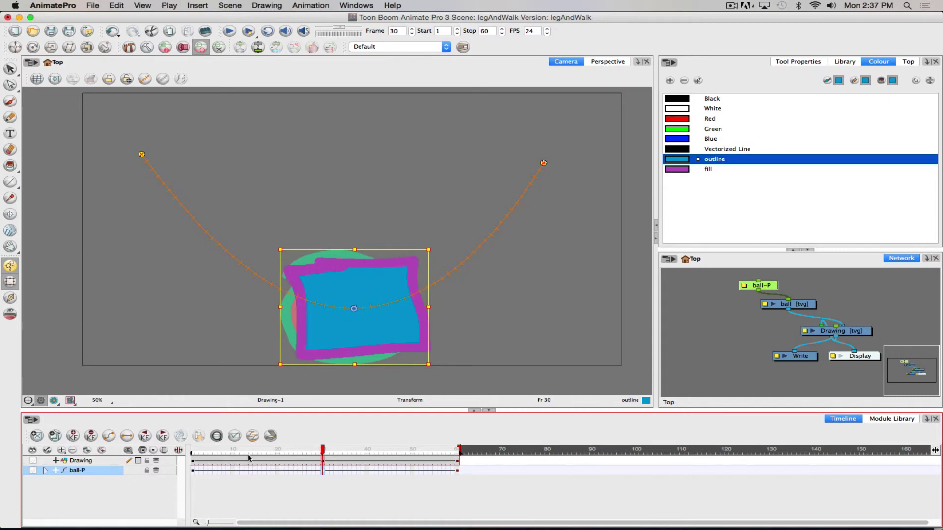
Step: Hide the Drawing layer and reposition the ball near the lower centre of the camera frame at frame 30
{"action": "left_click", "coordinate": [33, 461]}
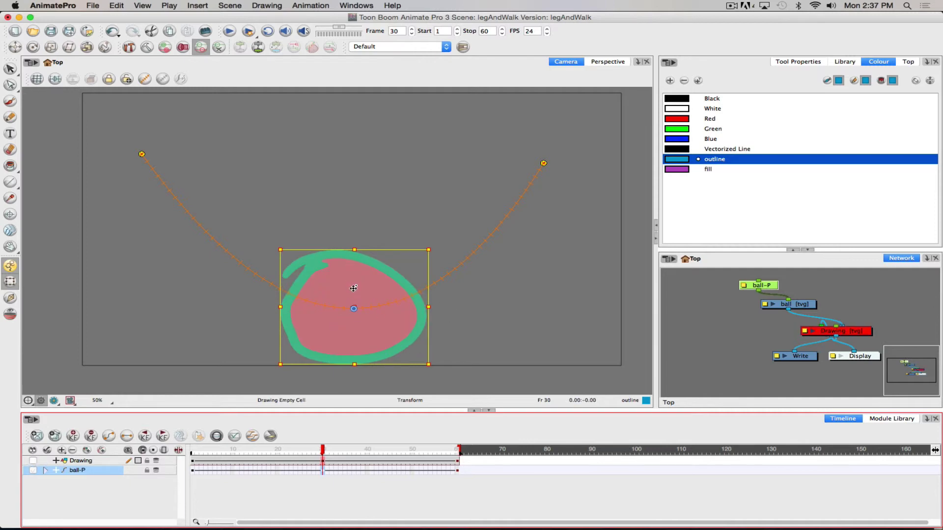
{"action": "mouse_move", "coordinate": [351, 290]}
{"action": "left_mouse_down"}
{"action": "mouse_move", "coordinate": [349, 139]}
{"action": "mouse_move", "coordinate": [333, 178]}
{"action": "mouse_move", "coordinate": [225, 222]}
{"action": "mouse_move", "coordinate": [292, 267]}
{"action": "mouse_move", "coordinate": [412, 247]}
{"action": "mouse_move", "coordinate": [479, 270]}
{"action": "mouse_move", "coordinate": [387, 284]}
{"action": "mouse_move", "coordinate": [253, 233]}
{"action": "mouse_move", "coordinate": [292, 259]}
{"action": "mouse_move", "coordinate": [320, 170]}
{"action": "mouse_move", "coordinate": [401, 292]}
{"action": "mouse_move", "coordinate": [293, 176]}
{"action": "mouse_move", "coordinate": [307, 290]}
{"action": "mouse_move", "coordinate": [332, 270]}
{"action": "mouse_move", "coordinate": [247, 264]}
{"action": "mouse_move", "coordinate": [243, 240]}
{"action": "mouse_move", "coordinate": [261, 209]}
{"action": "mouse_move", "coordinate": [250, 167]}
{"action": "mouse_move", "coordinate": [222, 161]}
{"action": "left_mouse_up"}
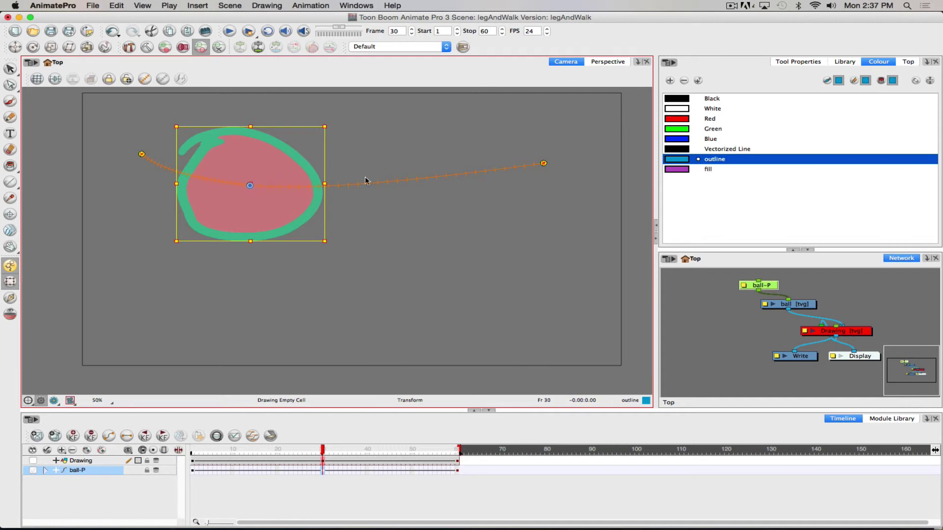
{"action": "mouse_move", "coordinate": [235, 208]}
{"action": "left_mouse_down"}
{"action": "mouse_move", "coordinate": [422, 221]}
{"action": "mouse_move", "coordinate": [511, 204]}
{"action": "mouse_move", "coordinate": [480, 181]}
{"action": "mouse_move", "coordinate": [244, 213]}
{"action": "mouse_move", "coordinate": [311, 294]}
{"action": "mouse_move", "coordinate": [318, 326]}
{"action": "mouse_move", "coordinate": [314, 291]}
{"action": "mouse_move", "coordinate": [315, 320]}
{"action": "mouse_move", "coordinate": [304, 323]}
{"action": "left_mouse_up"}
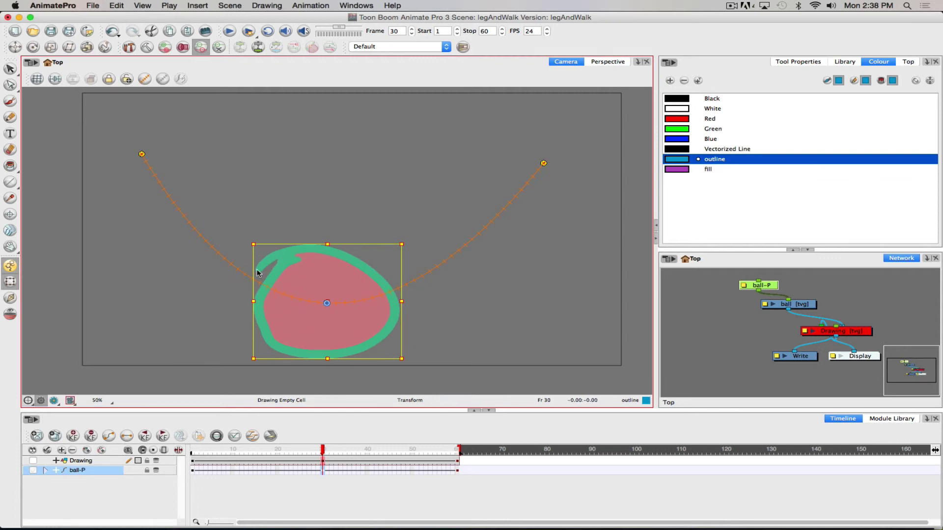
Step: Add a control point to the ball's motion path between frames 30 and 60, and bend that section by moving the point around
{"action": "left_click", "coordinate": [452, 254]}
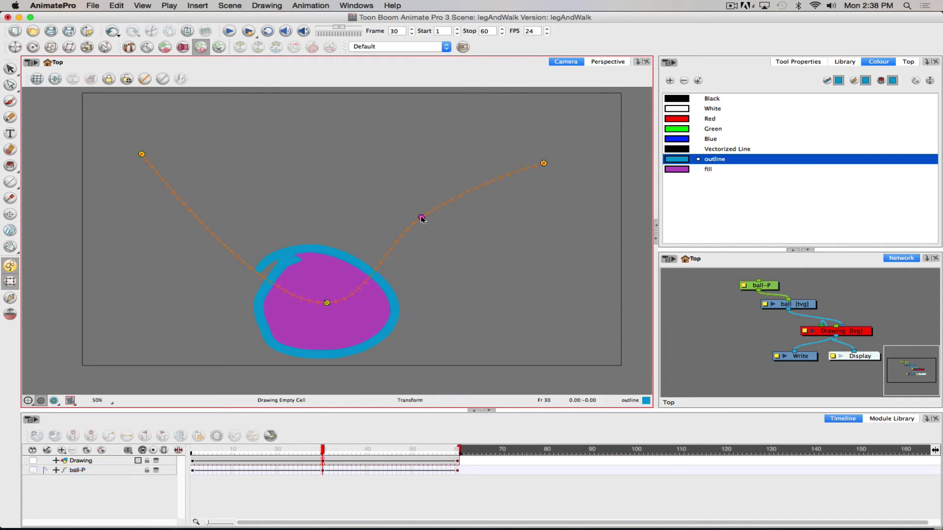
{"action": "left_click_drag", "start_coordinate": [380, 195], "coordinate": [343, 182]}
{"action": "left_click_drag", "start_coordinate": [268, 153], "coordinate": [360, 172]}
{"action": "left_click_drag", "start_coordinate": [414, 231], "coordinate": [497, 280]}
{"action": "left_click_drag", "start_coordinate": [538, 310], "coordinate": [411, 304]}
{"action": "left_click_drag", "start_coordinate": [391, 249], "coordinate": [447, 240]}
{"action": "left_click", "coordinate": [460, 249]}
{"action": "left_click_drag", "start_coordinate": [211, 234], "coordinate": [195, 218]}
{"action": "key", "text": "super+z"}
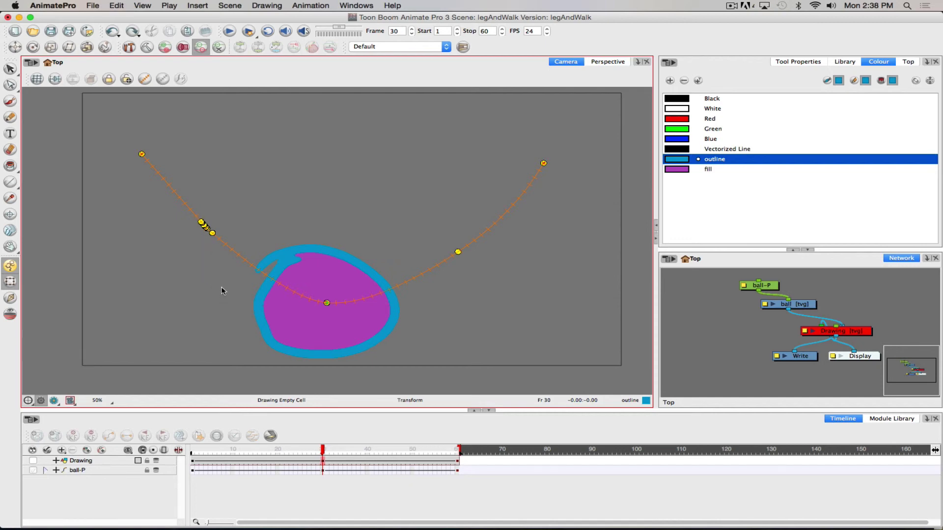
{"action": "key", "text": "super+z"}
{"action": "key", "text": "super+z"}
{"action": "key", "text": "super+z"}
{"action": "key", "text": "super+z"}
Step: Add two control points to the path section before frame 30, pull one sideways into a kink, and scrub through the motion to frame 60
{"action": "left_click", "coordinate": [224, 245]}
{"action": "left_click_drag", "start_coordinate": [225, 245], "coordinate": [252, 247]}
{"action": "left_click_drag", "start_coordinate": [320, 451], "coordinate": [527, 350]}
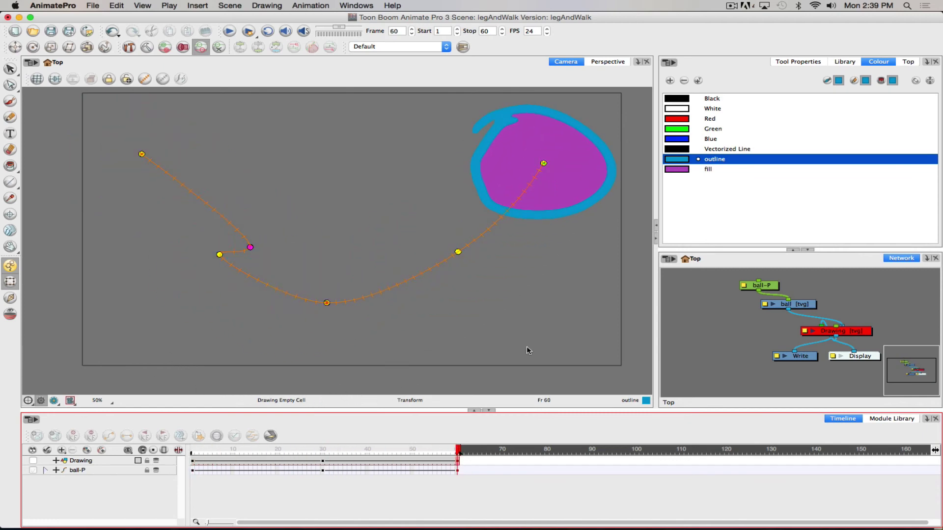
{"action": "left_click_drag", "start_coordinate": [472, 359], "coordinate": [167, 315]}
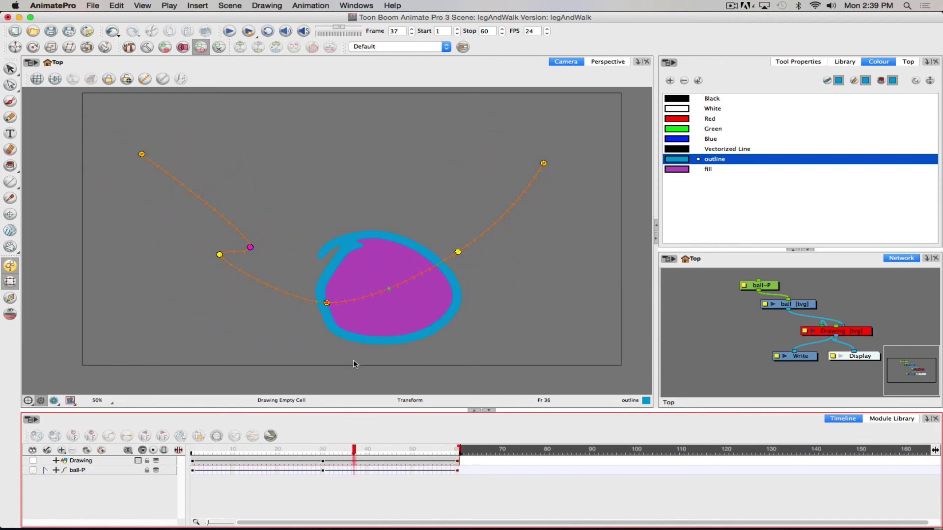
Step: Go to frame 37 and raise the ball to the upper centre of the camera frame to key the ball-P peg
{"action": "key", "text": "Return"}
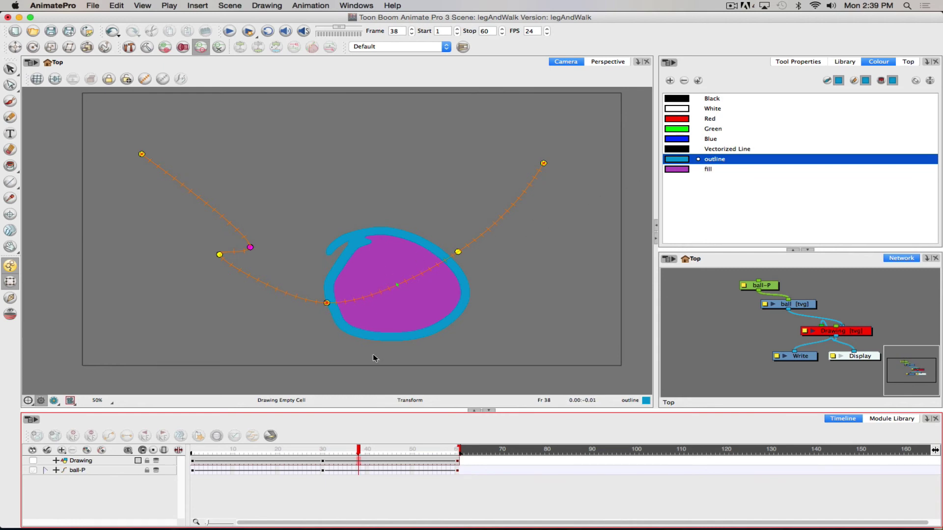
{"action": "mouse_move", "coordinate": [359, 449]}
{"action": "left_mouse_down"}
{"action": "mouse_move", "coordinate": [386, 446]}
{"action": "mouse_move", "coordinate": [354, 450]}
{"action": "left_mouse_up"}
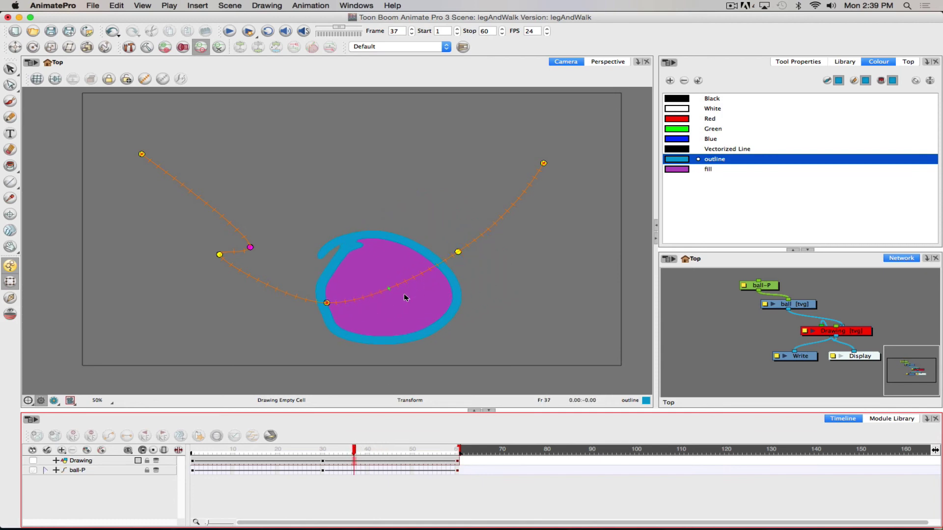
{"action": "mouse_move", "coordinate": [396, 300]}
{"action": "left_mouse_down"}
{"action": "mouse_move", "coordinate": [398, 255]}
{"action": "mouse_move", "coordinate": [377, 263]}
{"action": "mouse_move", "coordinate": [366, 188]}
{"action": "mouse_move", "coordinate": [334, 126]}
{"action": "mouse_move", "coordinate": [408, 262]}
{"action": "mouse_move", "coordinate": [434, 288]}
{"action": "mouse_move", "coordinate": [392, 237]}
{"action": "mouse_move", "coordinate": [372, 152]}
{"action": "mouse_move", "coordinate": [395, 242]}
{"action": "mouse_move", "coordinate": [357, 139]}
{"action": "mouse_move", "coordinate": [363, 190]}
{"action": "mouse_move", "coordinate": [409, 277]}
{"action": "mouse_move", "coordinate": [452, 304]}
{"action": "mouse_move", "coordinate": [503, 294]}
{"action": "mouse_move", "coordinate": [554, 258]}
{"action": "mouse_move", "coordinate": [463, 286]}
{"action": "mouse_move", "coordinate": [419, 199]}
{"action": "mouse_move", "coordinate": [419, 167]}
{"action": "mouse_move", "coordinate": [392, 161]}
{"action": "mouse_move", "coordinate": [364, 195]}
{"action": "mouse_move", "coordinate": [388, 169]}
{"action": "mouse_move", "coordinate": [425, 161]}
{"action": "mouse_move", "coordinate": [343, 185]}
{"action": "mouse_move", "coordinate": [399, 186]}
{"action": "mouse_move", "coordinate": [376, 158]}
{"action": "mouse_move", "coordinate": [324, 169]}
{"action": "mouse_move", "coordinate": [344, 170]}
{"action": "mouse_move", "coordinate": [357, 148]}
{"action": "left_mouse_up"}
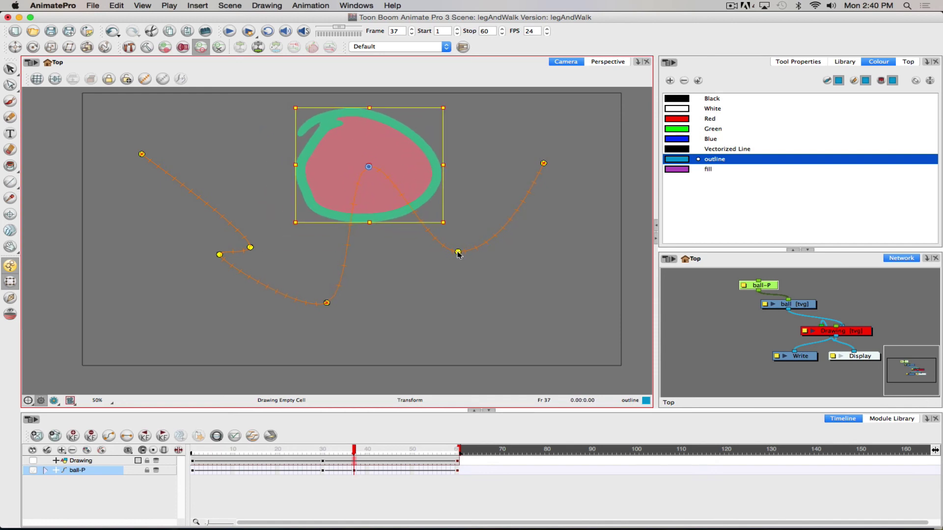
Step: Move and delete the control point between frames 37 and 60, and pull that section of the motion path downward
{"action": "left_click_drag", "start_coordinate": [458, 253], "coordinate": [473, 231]}
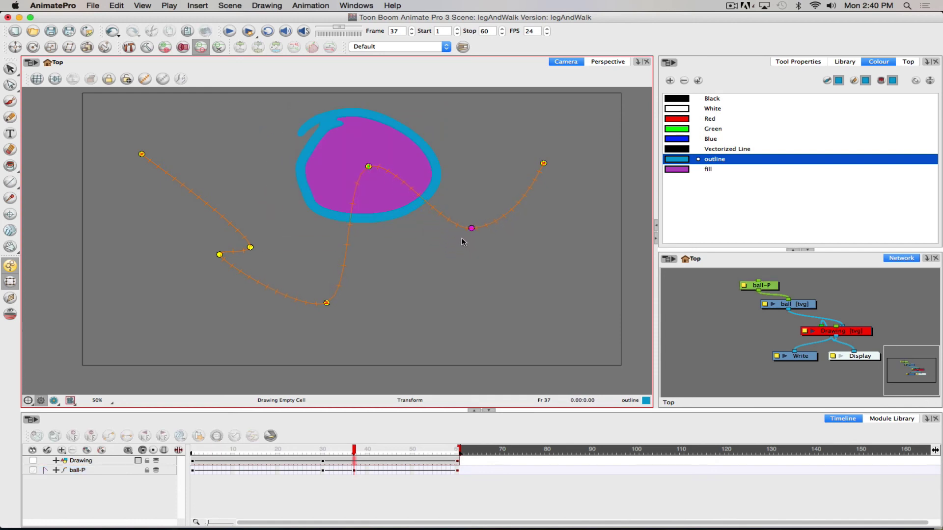
{"action": "key", "text": "Delete"}
{"action": "left_click_drag", "start_coordinate": [453, 148], "coordinate": [482, 287]}
Step: Hide the motion path controls and scrub the ball's animation back to frame 31
{"action": "left_click", "coordinate": [162, 79]}
{"action": "left_click_drag", "start_coordinate": [352, 450], "coordinate": [326, 429]}
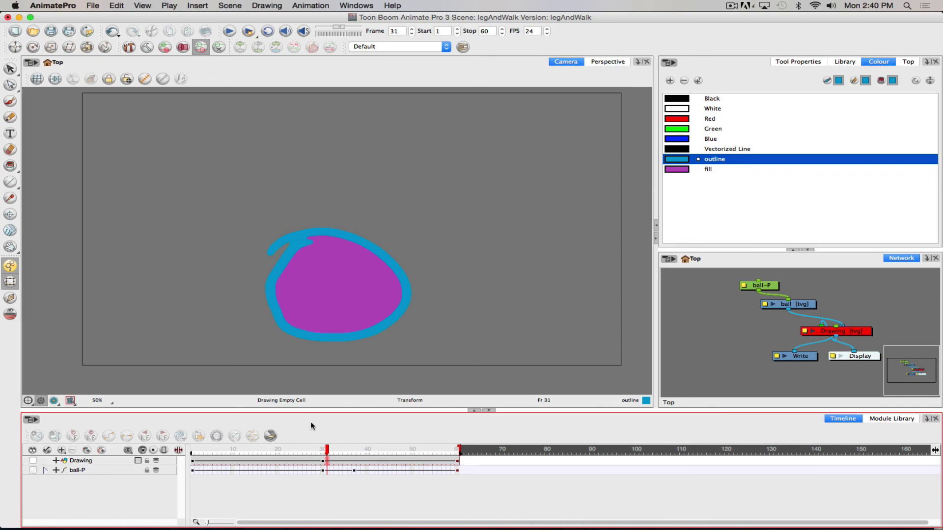